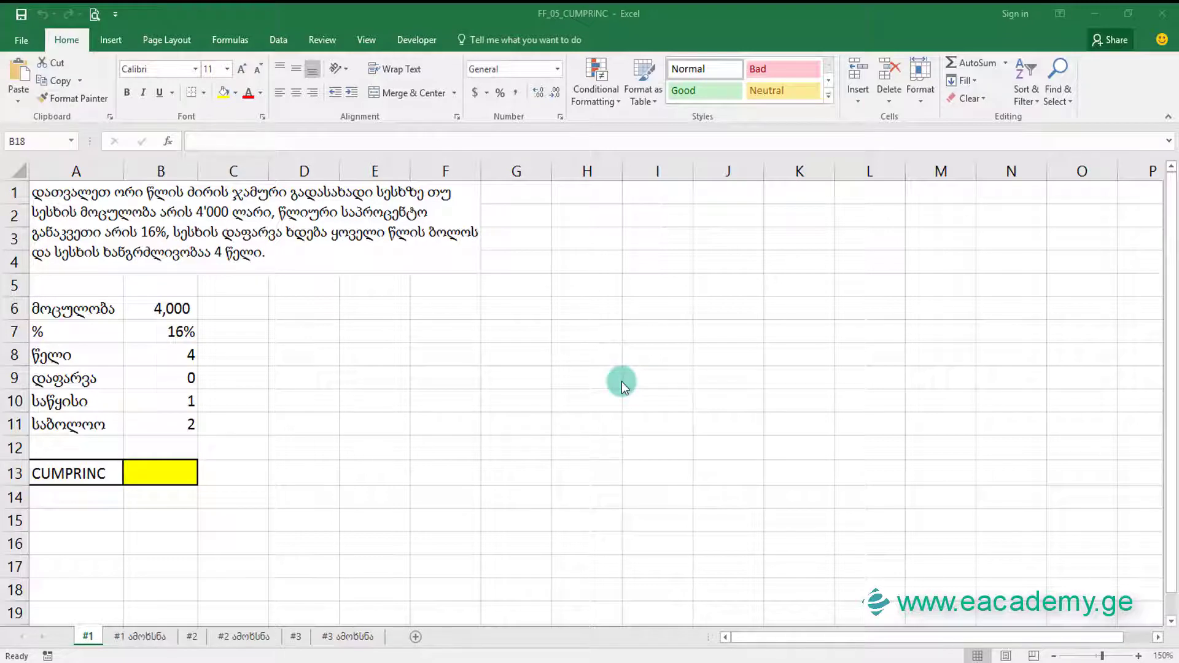
Start a CUMPRINC formula in B13 and bring up its Function Arguments form
left_click(154, 473)
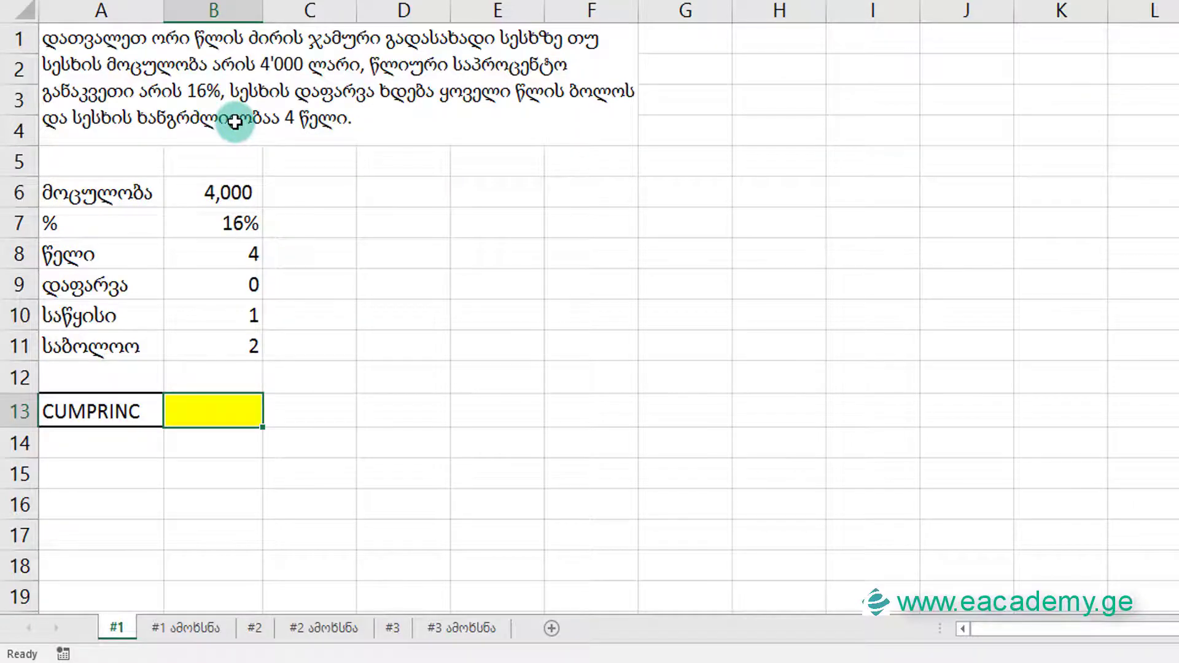
type("=")
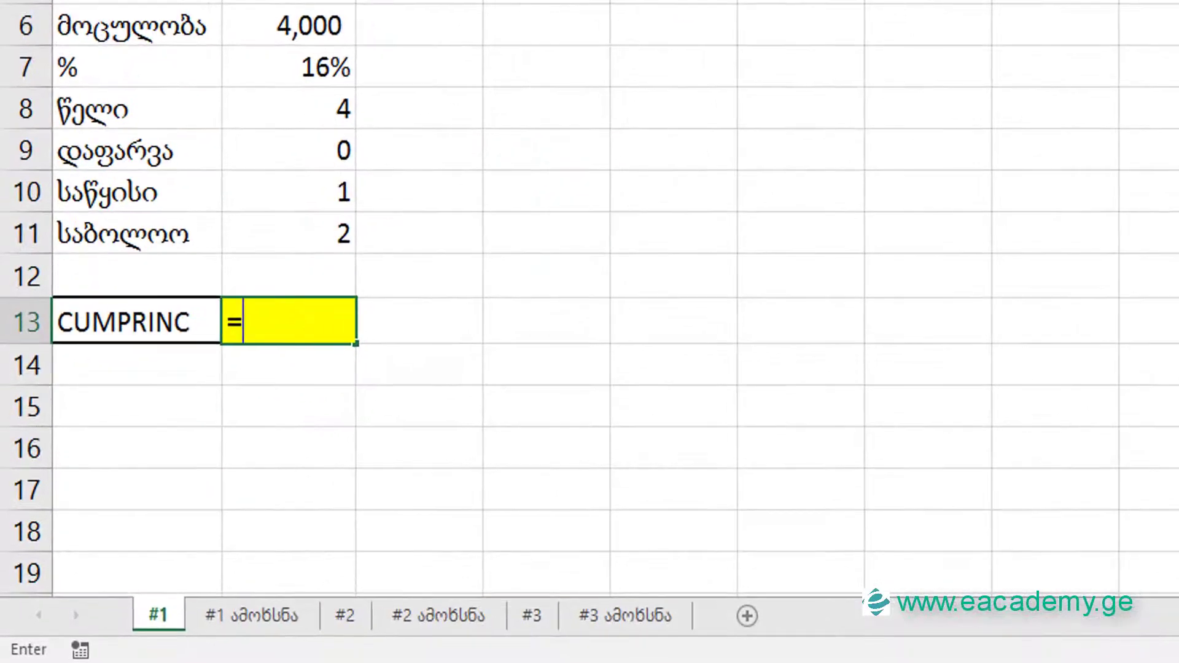
key("BackSpace")
key("BackSpace")
key("BackSpace")
type("CUMP")
key("Tab")
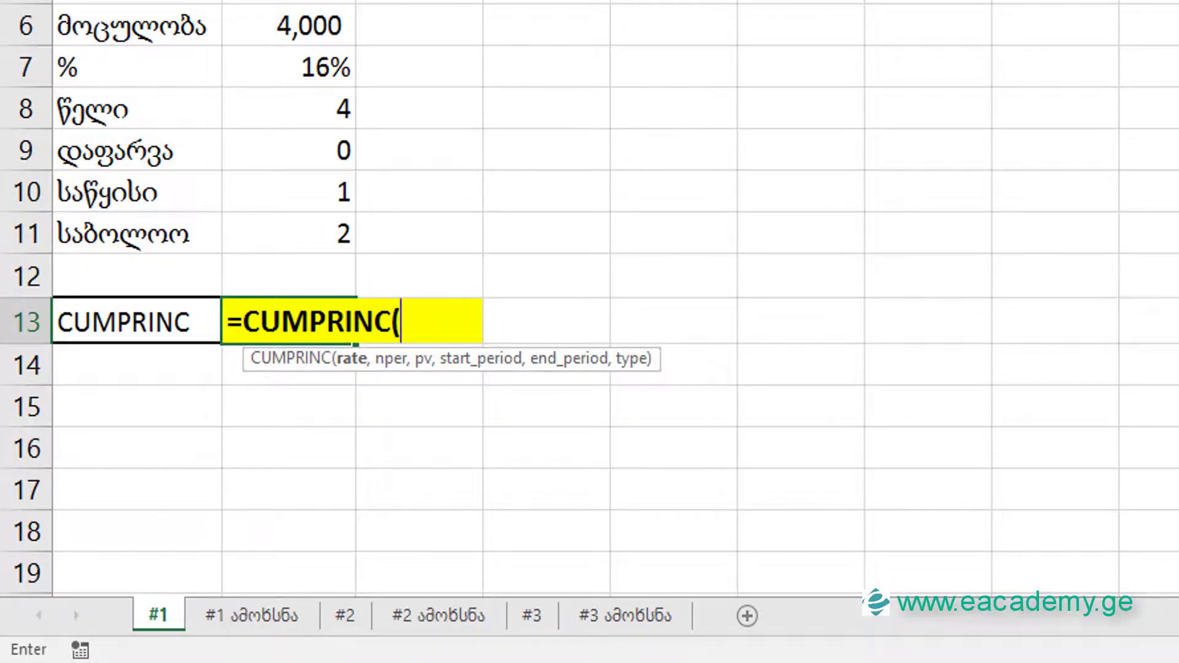
key("ctrl+a")
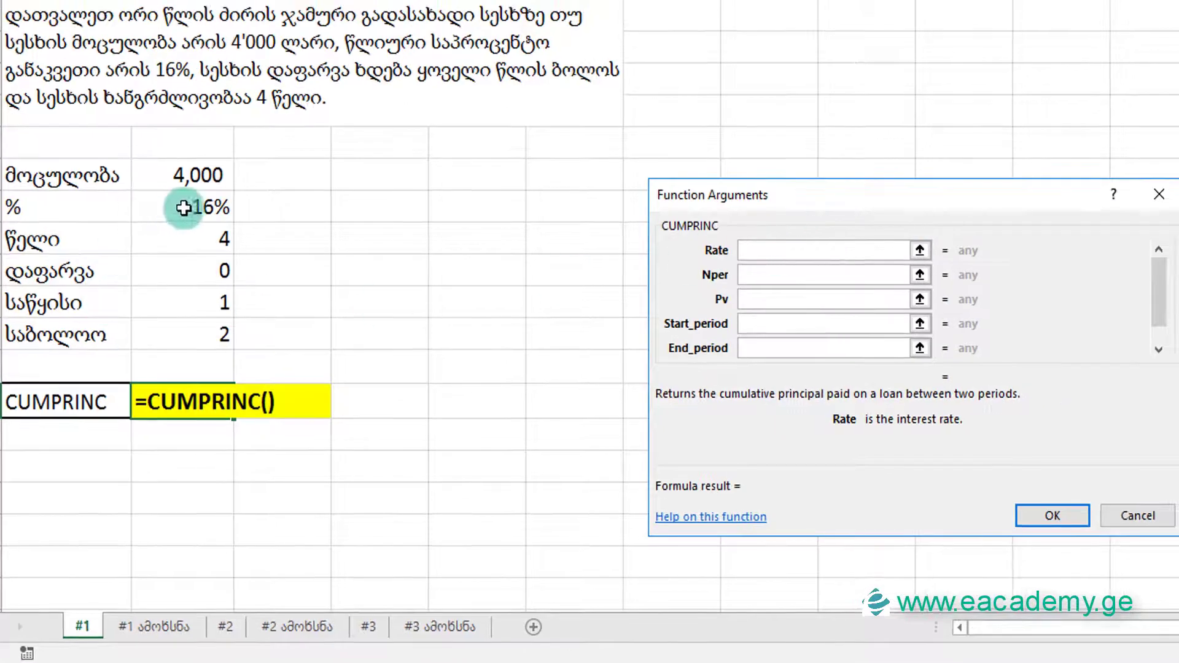
Fill Rate B7, Nper B8, Pv B6, Start_period B10 and End_period B11
left_click(184, 208)
key("Tab")
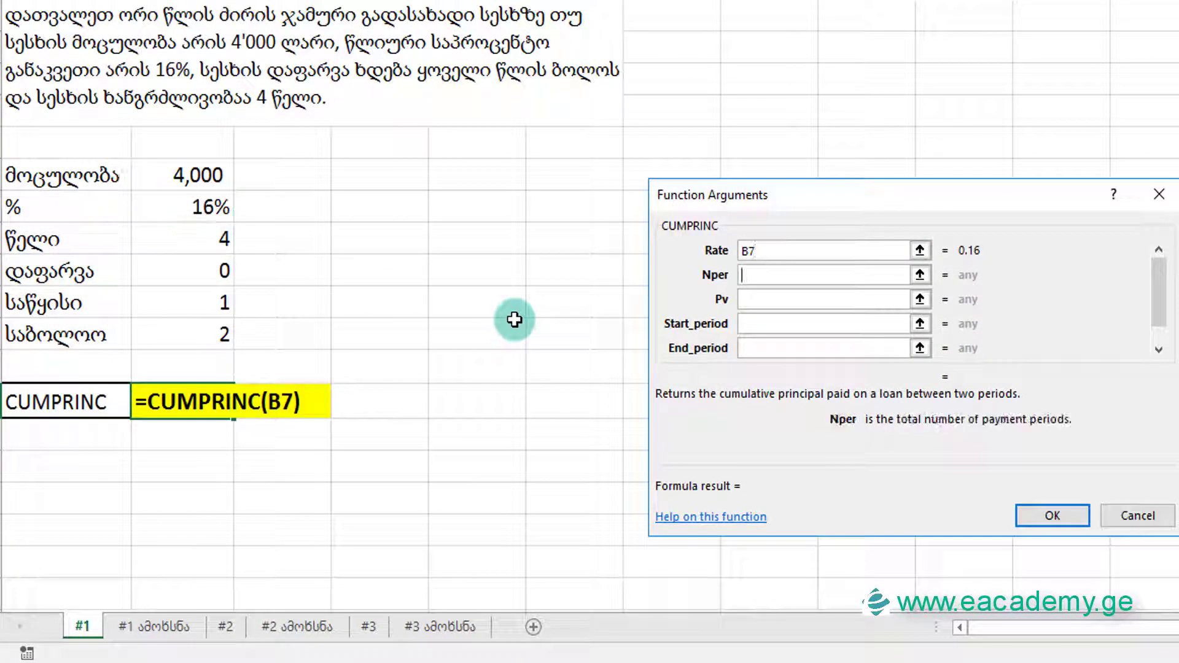
left_click(222, 238)
key("Tab")
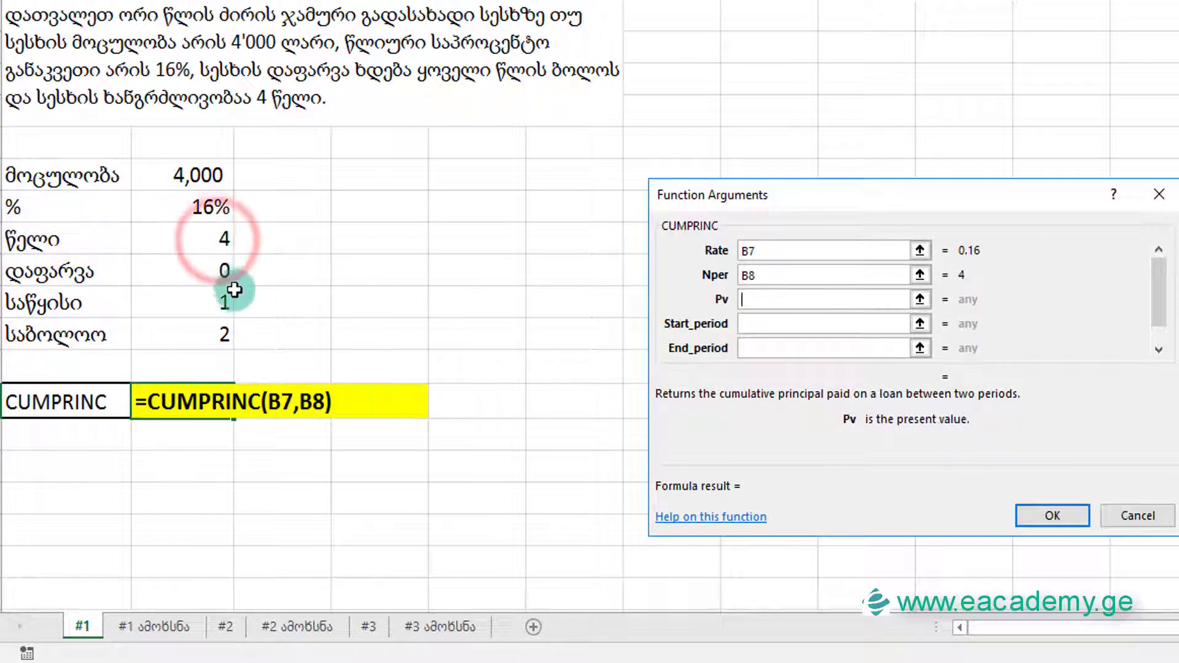
left_click(211, 173)
key("Tab")
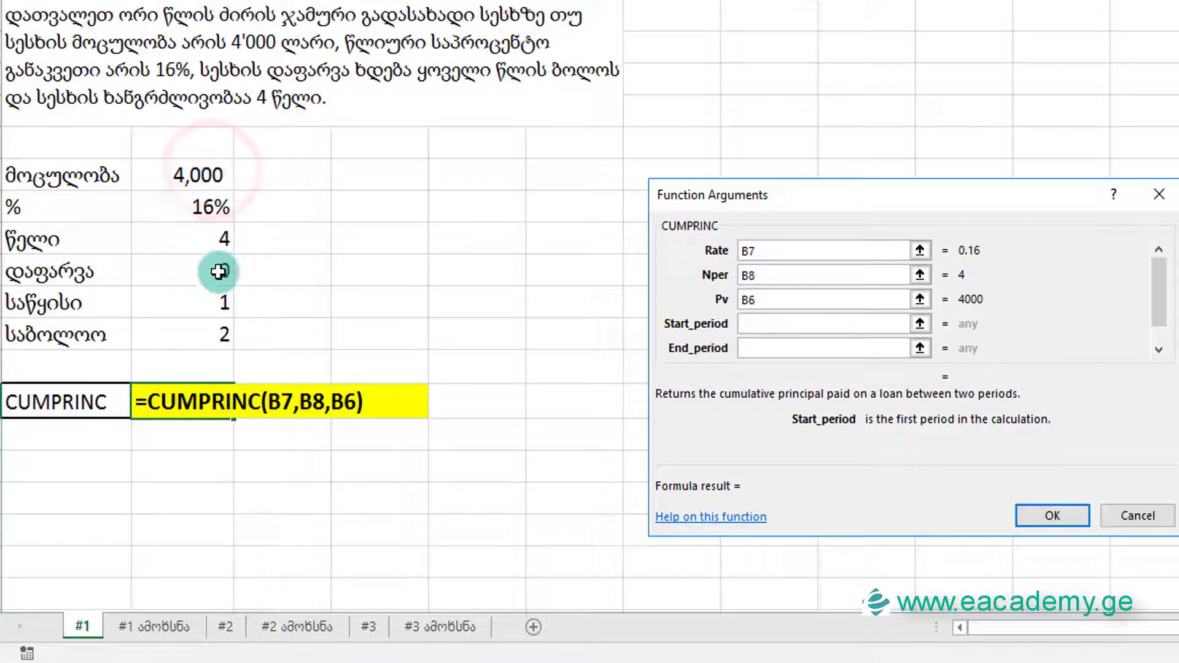
left_click(221, 303)
key("Tab")
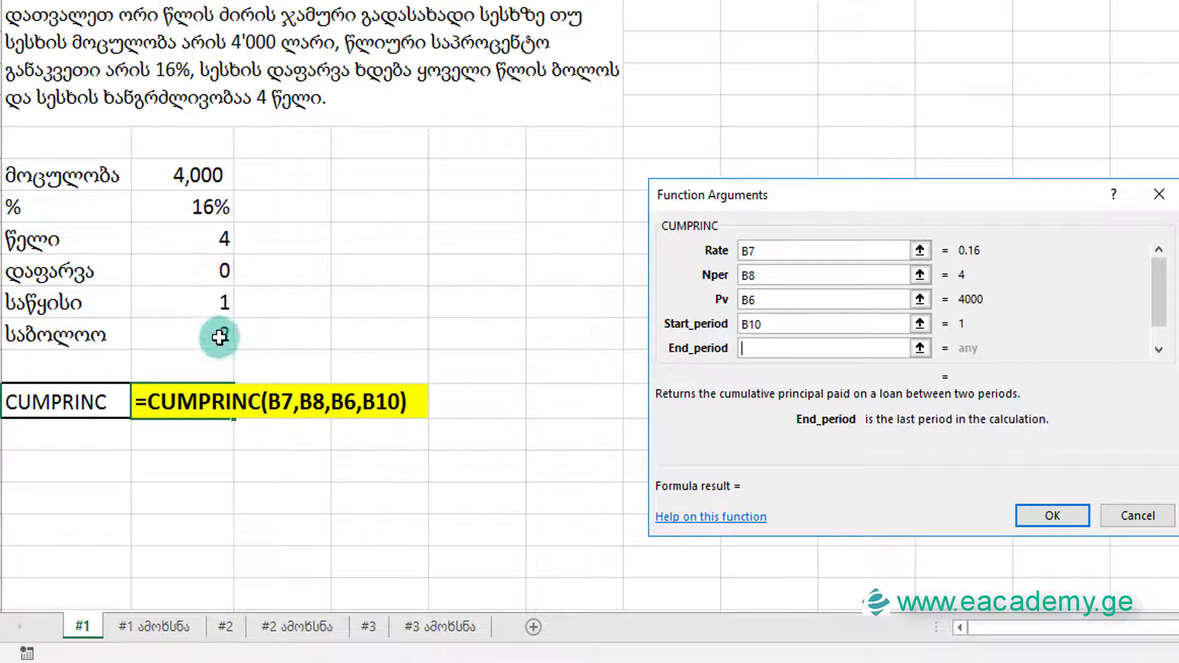
left_click(219, 337)
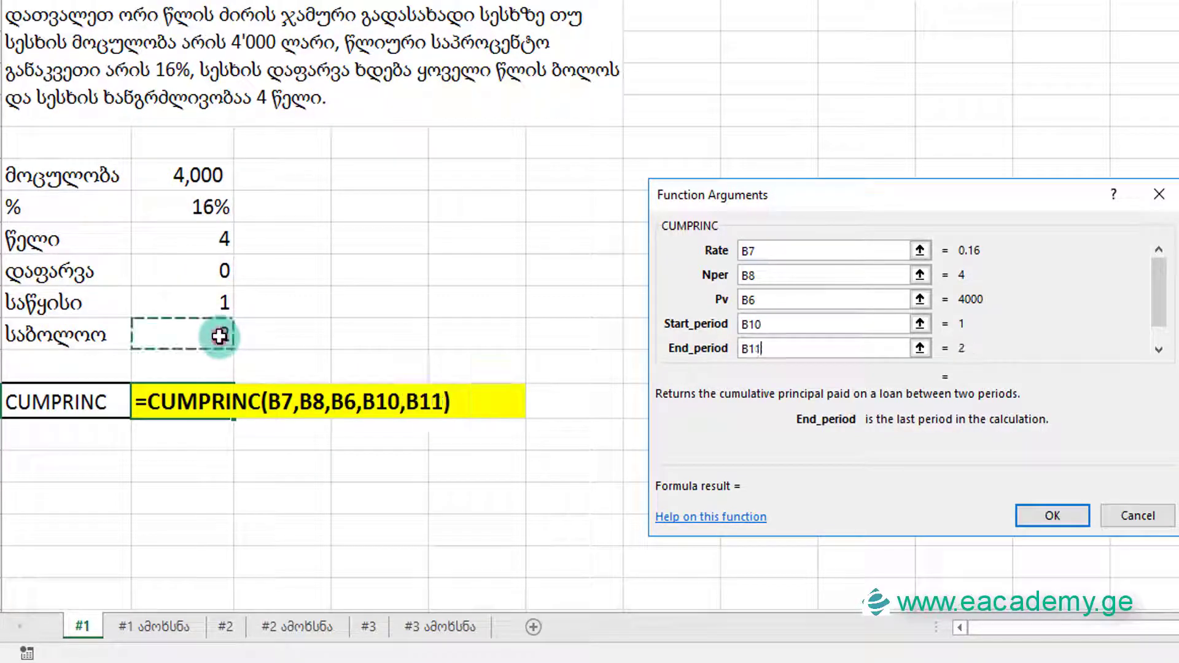
Set Type to B9 and confirm the formula, returning -1705.32
left_click(1174, 349)
left_click(770, 347)
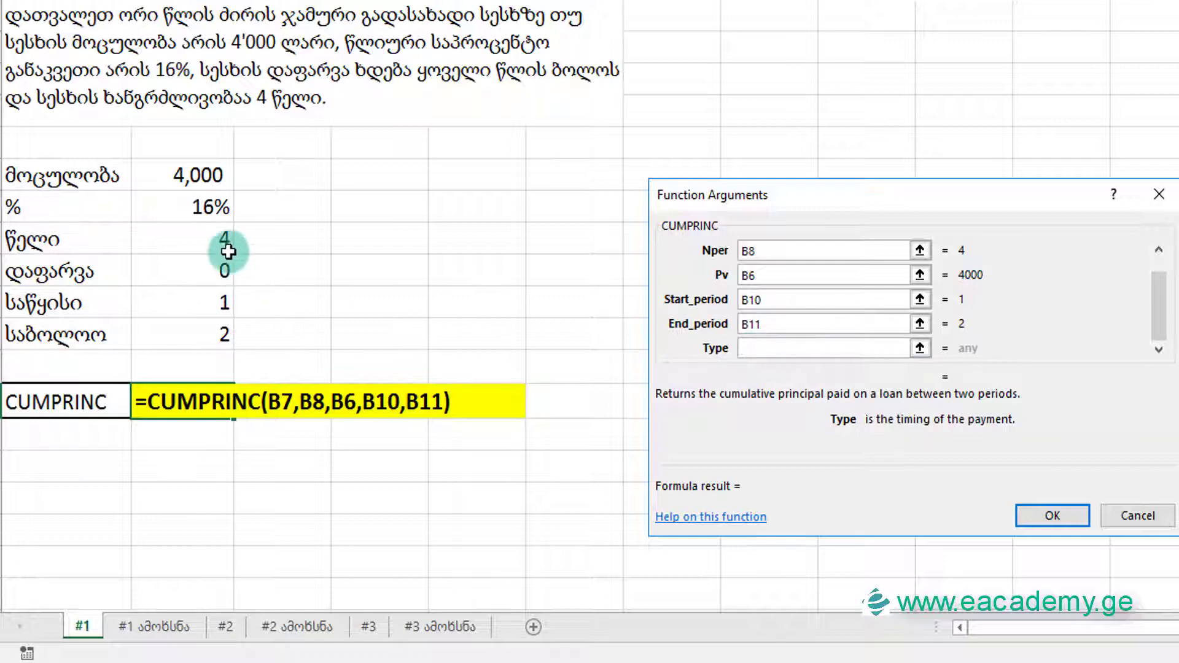
left_click(206, 267)
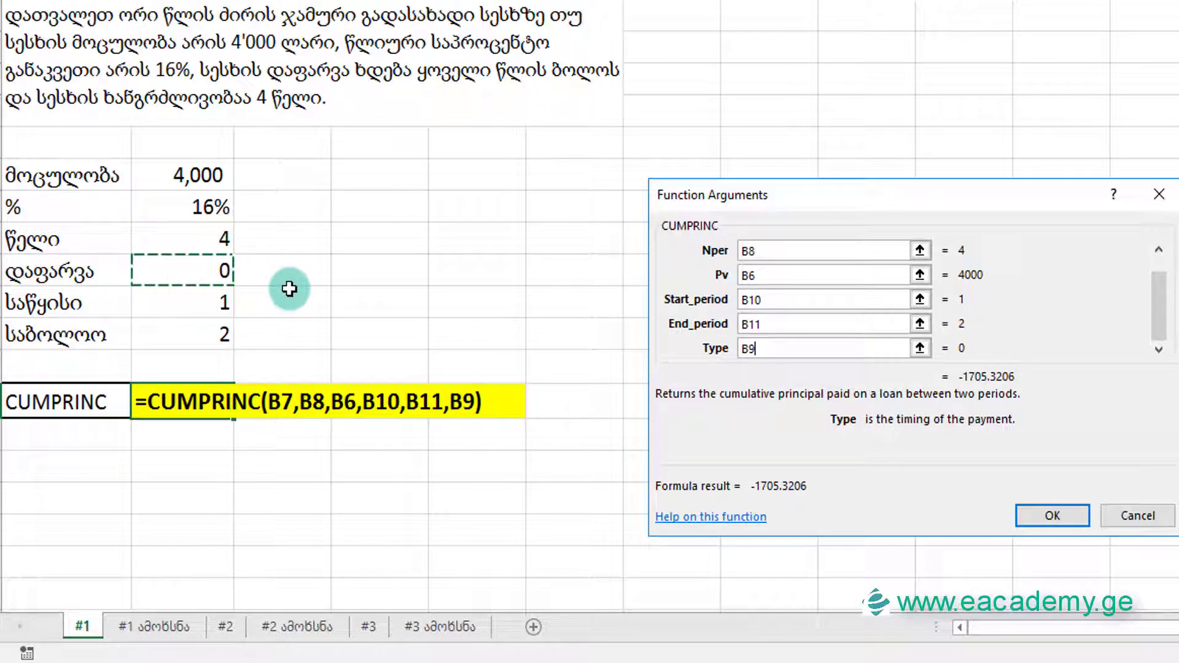
key("Return")
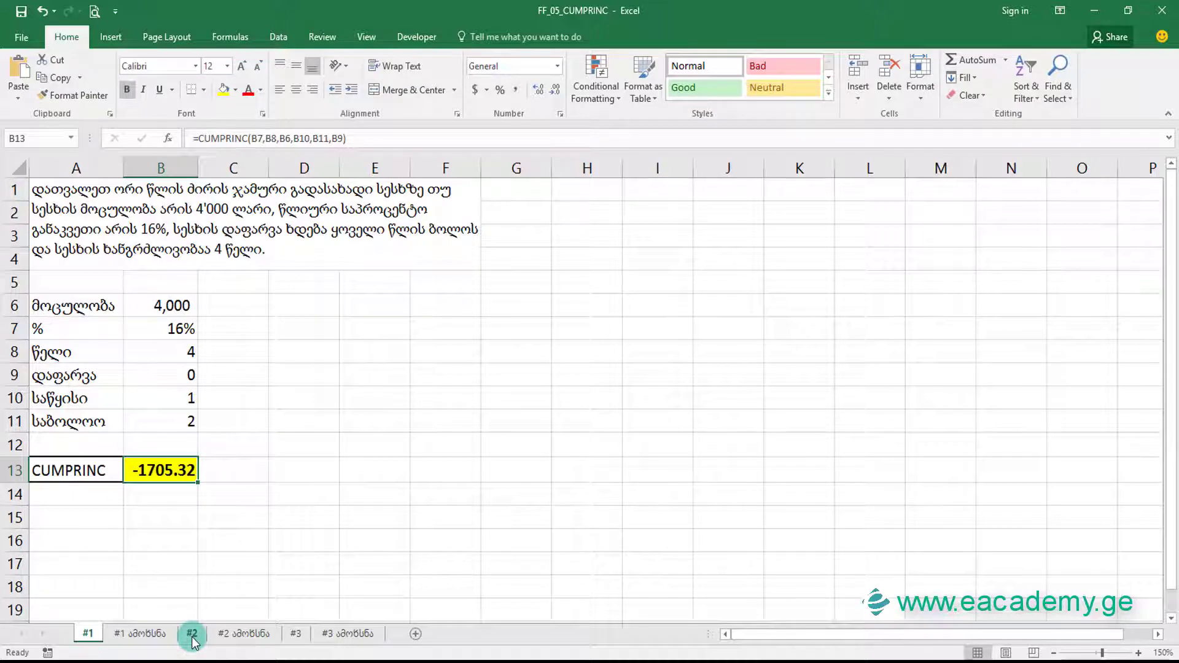
On sheet #2 ამოხსნა, start a CUMPRINC formula in B13 and open its arguments
left_click(192, 634)
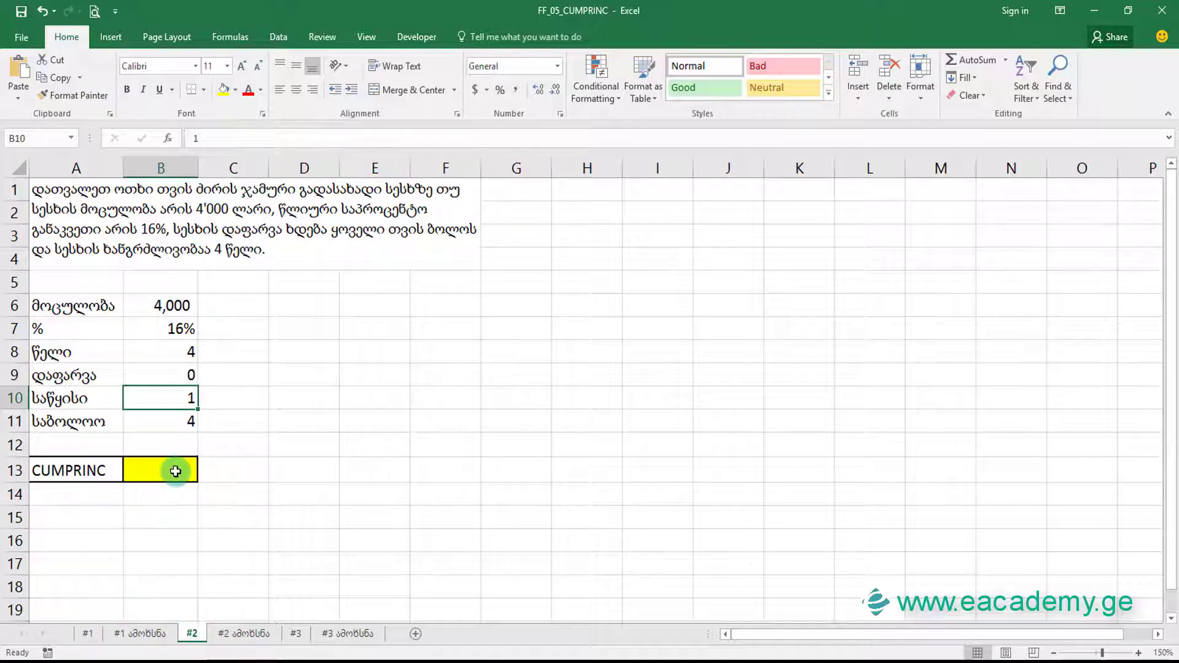
left_click(244, 634)
left_click(163, 471)
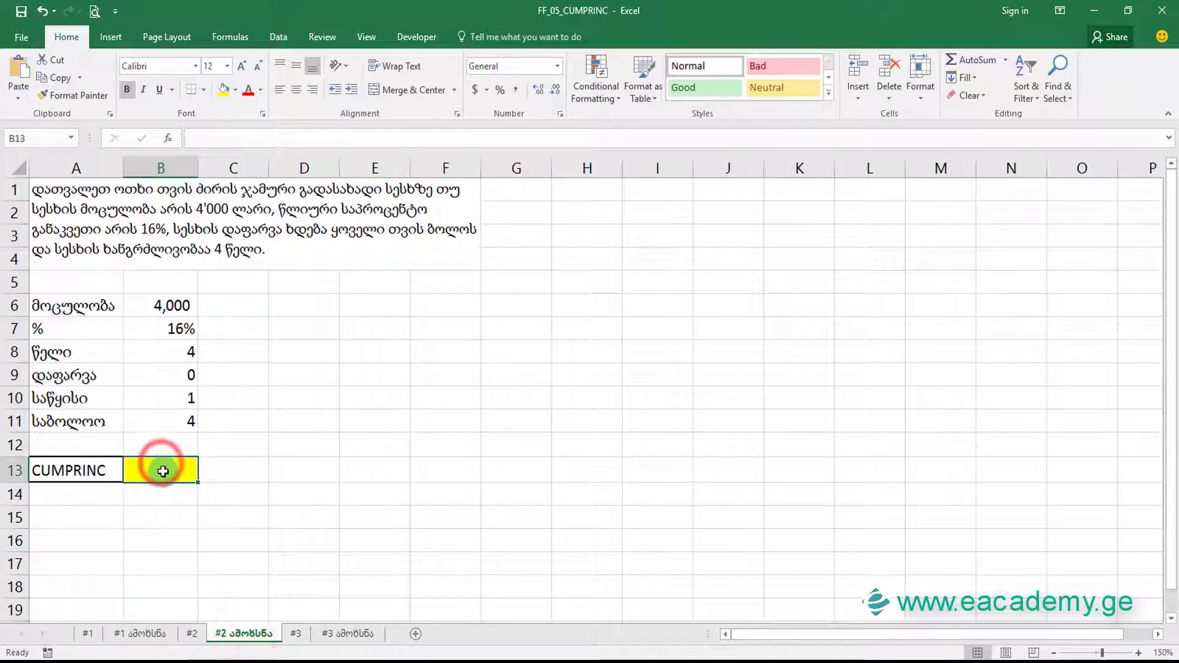
type("=CUM")
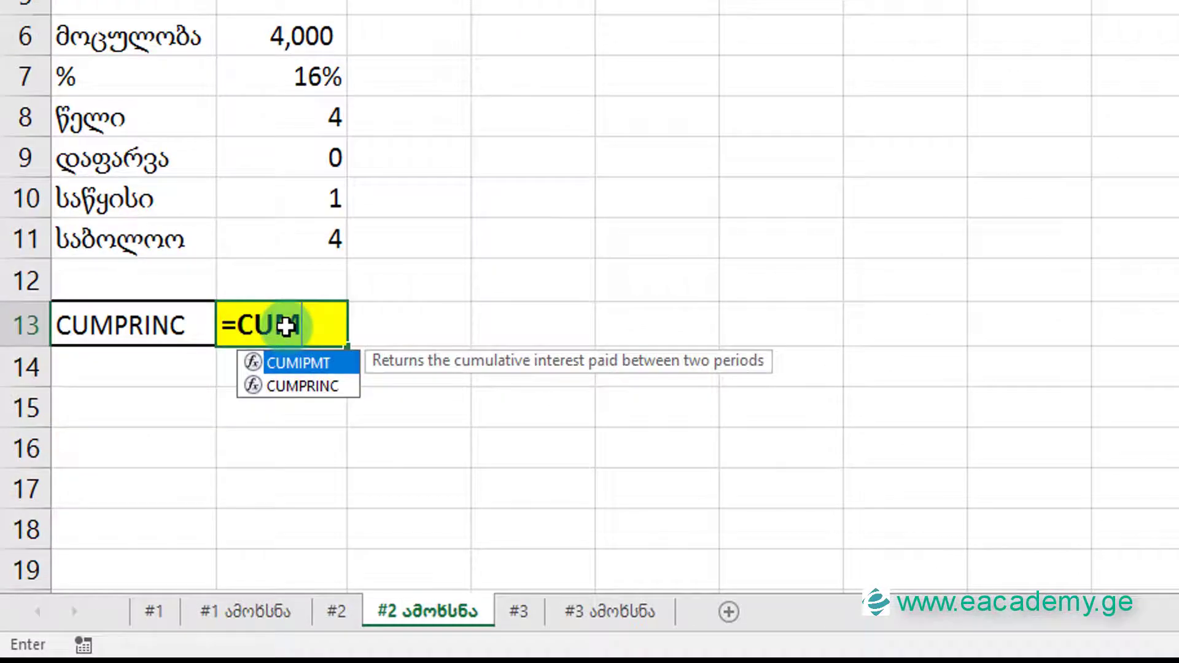
double_click(337, 387)
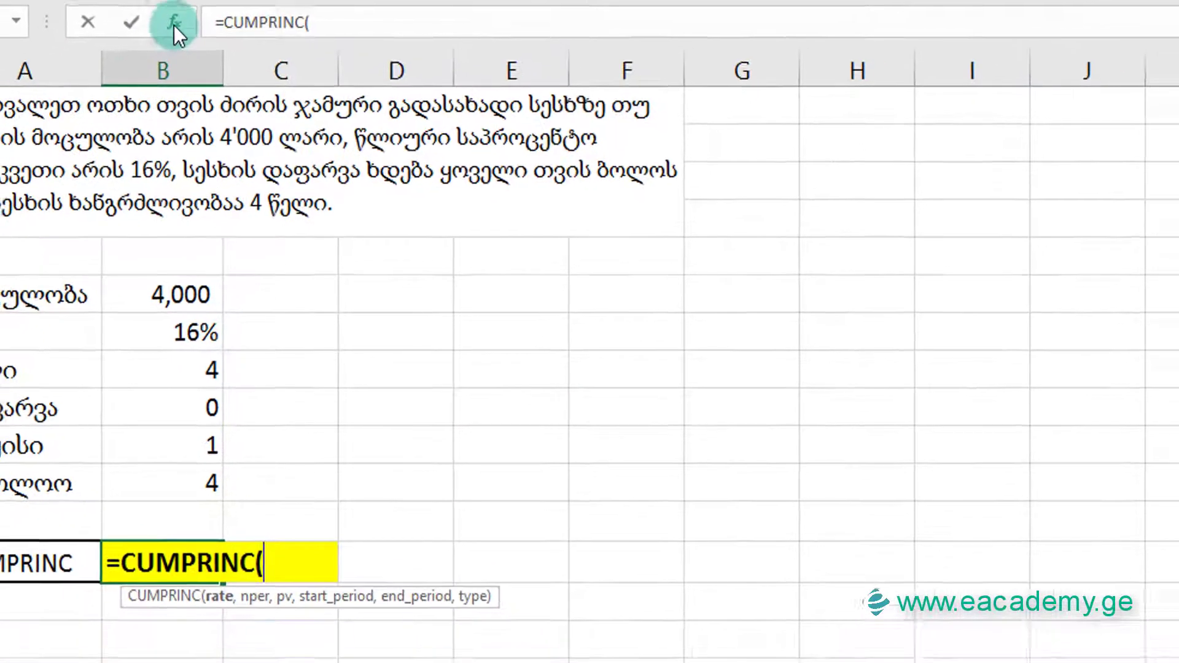
left_click(169, 24)
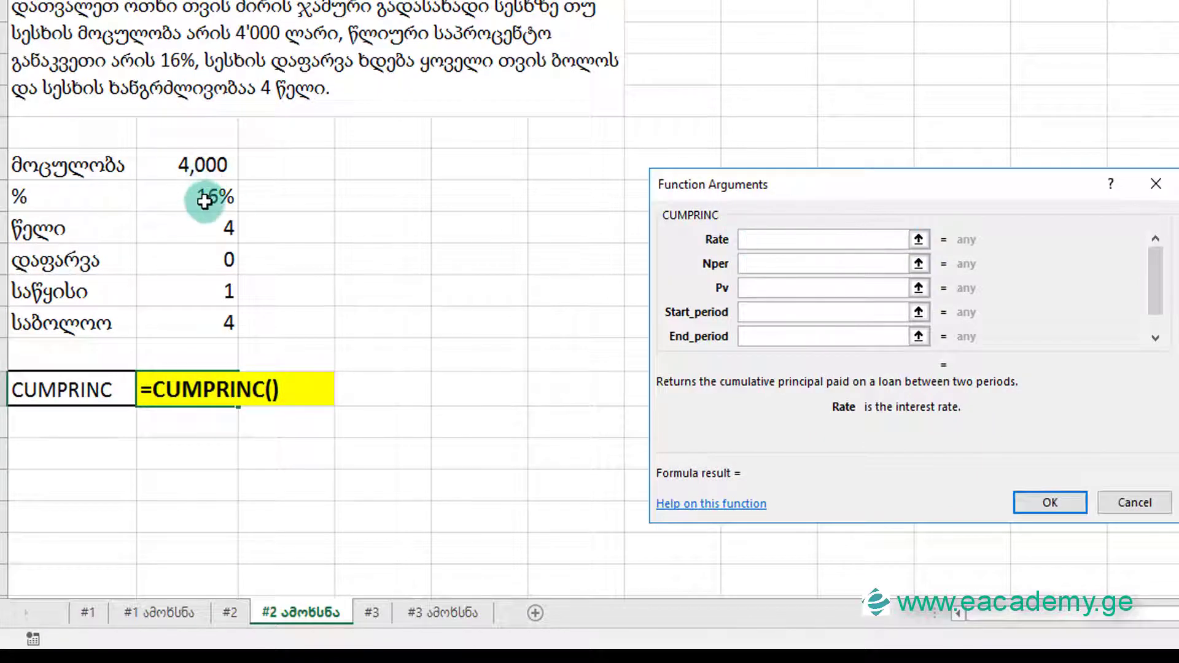
Fill Rate B7, Nper B8, Pv B6 and Start_period B10
left_click(205, 200)
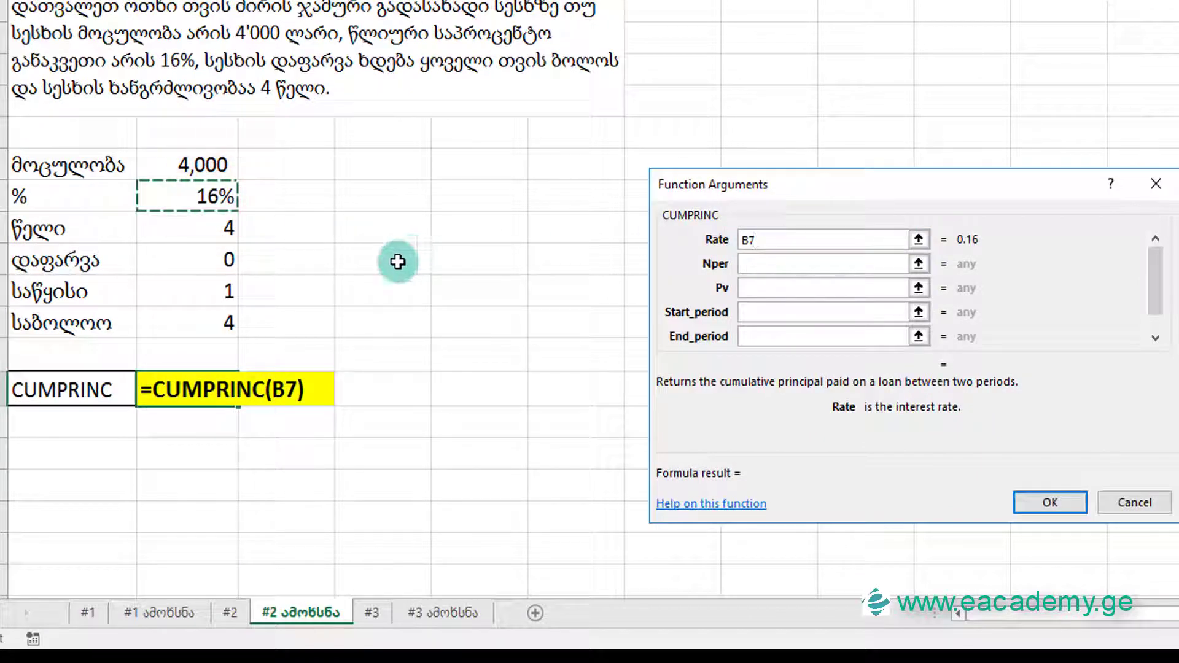
key("Tab")
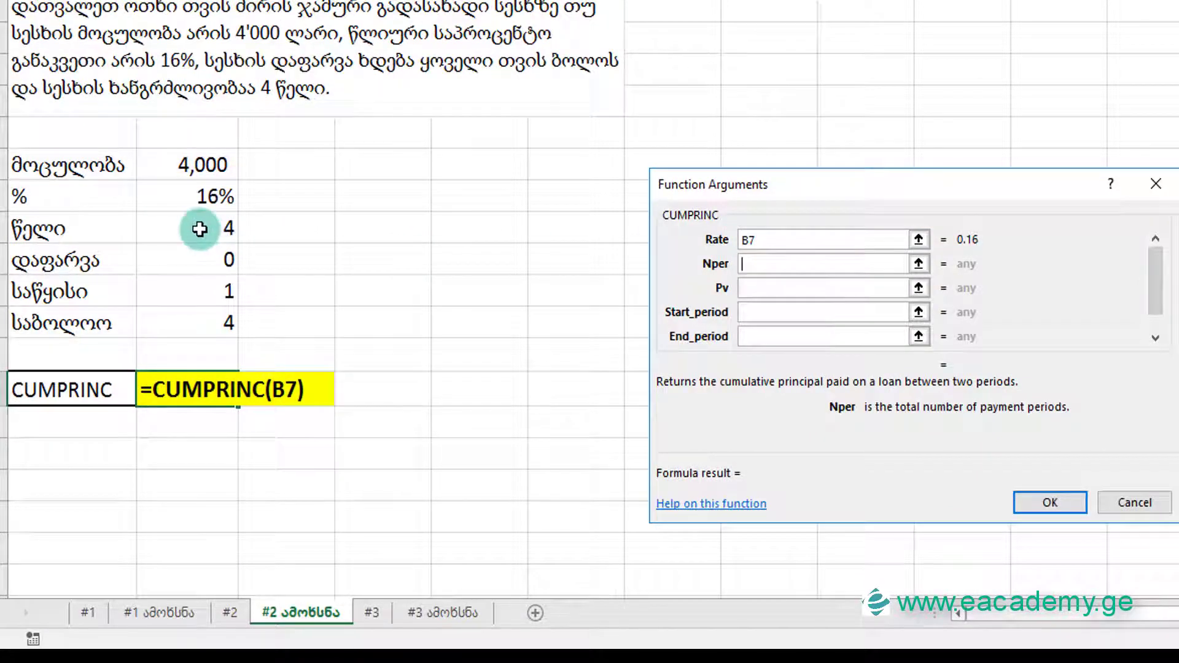
left_click(200, 229)
key("Tab")
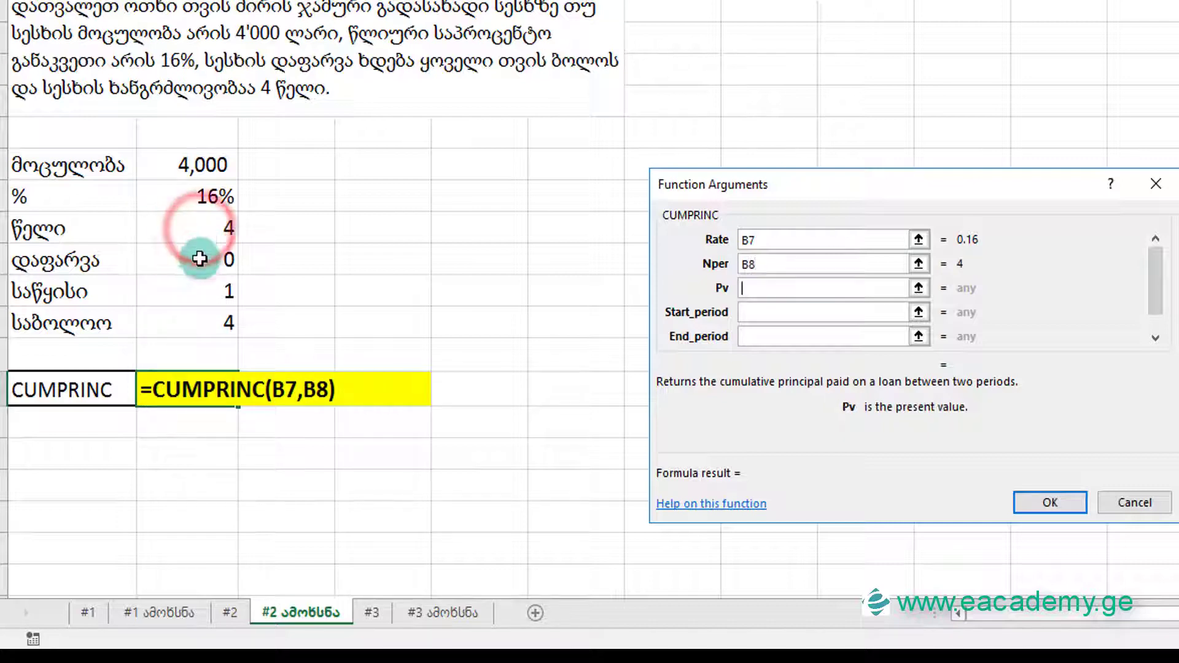
left_click(199, 166)
key("Tab")
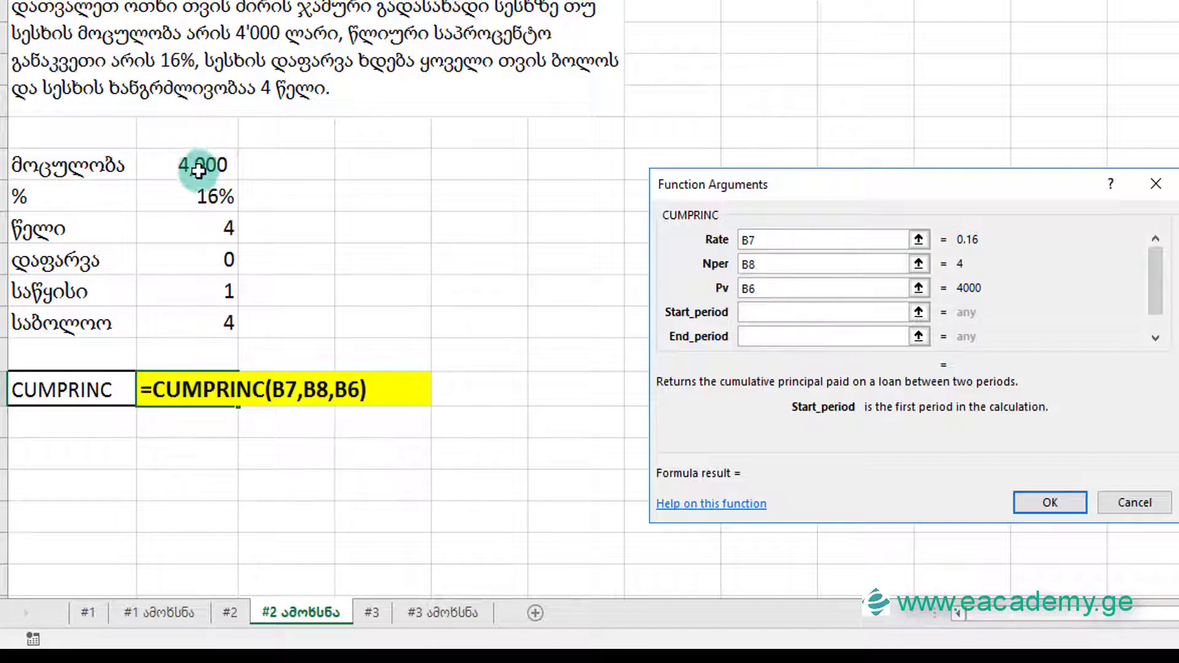
left_click(202, 296)
Set End_period to B11 and Type to B9, then scroll back up the arguments
key("Tab")
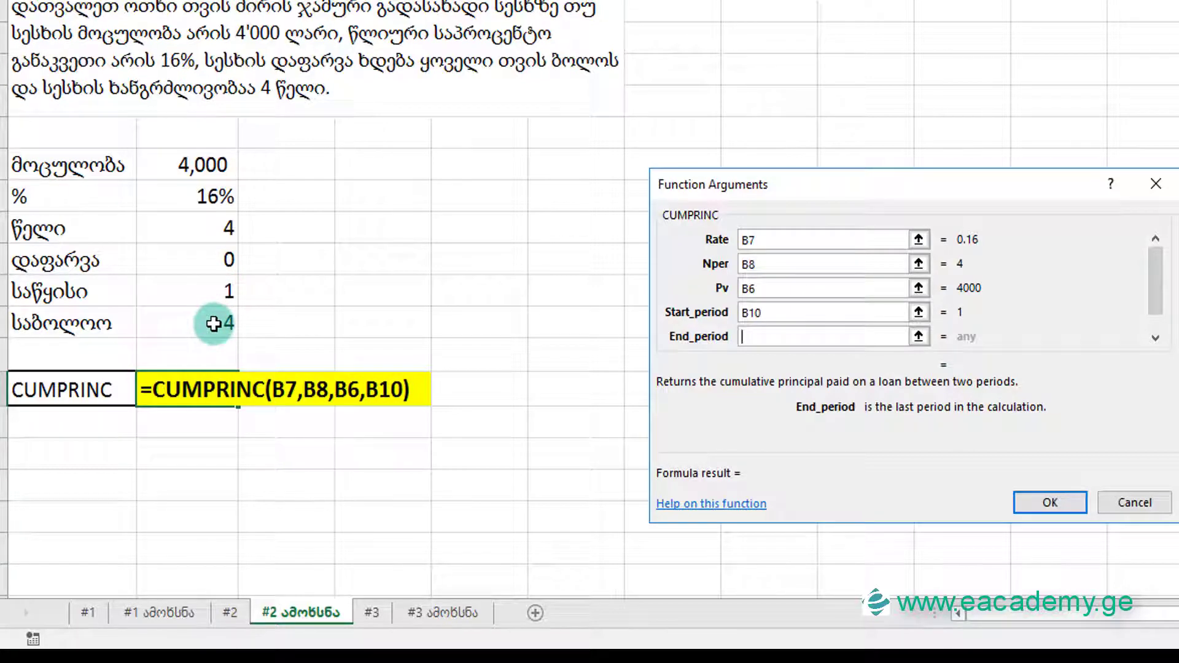
left_click(214, 324)
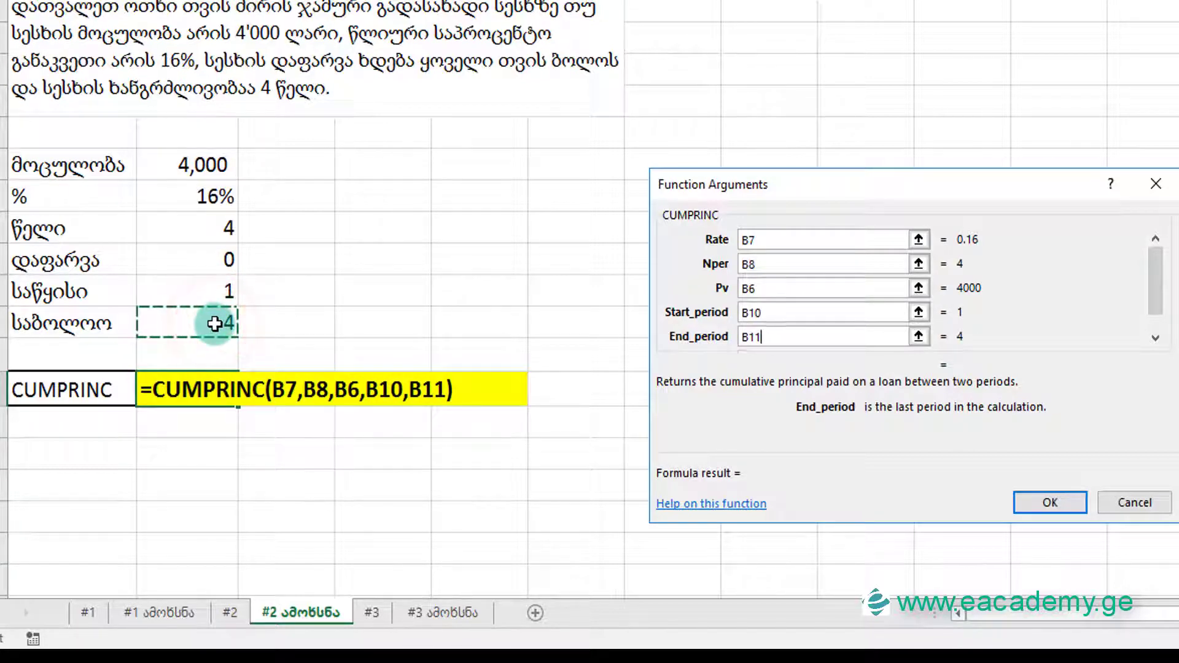
key("Tab")
left_click(200, 258)
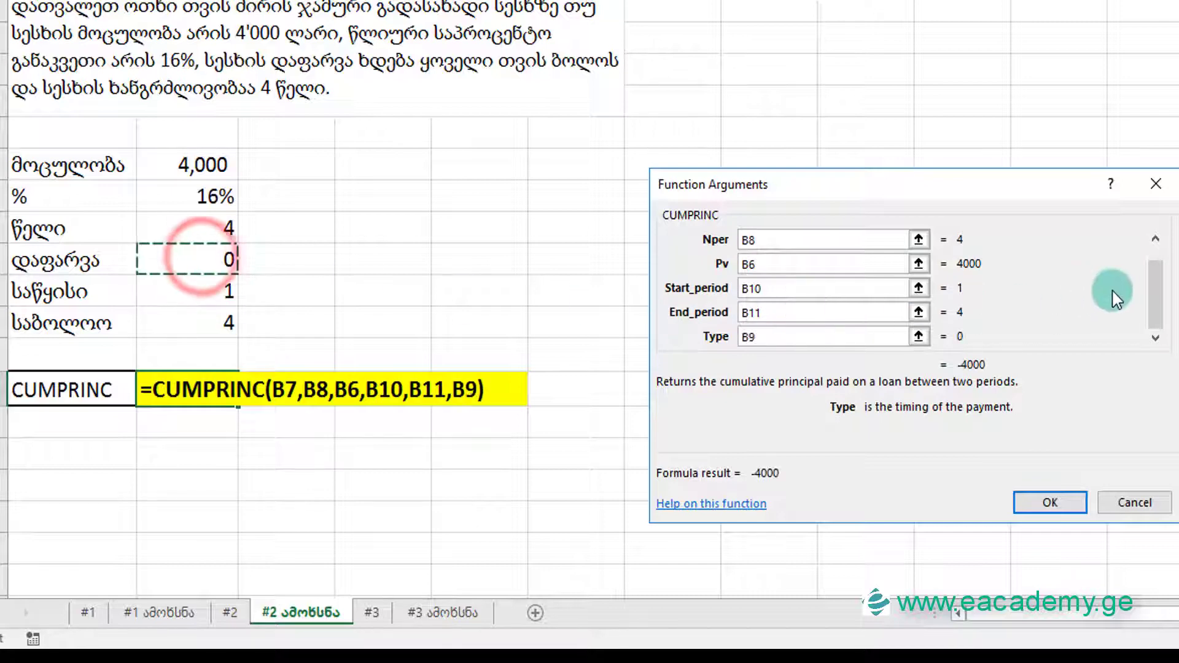
left_click_drag(1155, 278, 1153, 252)
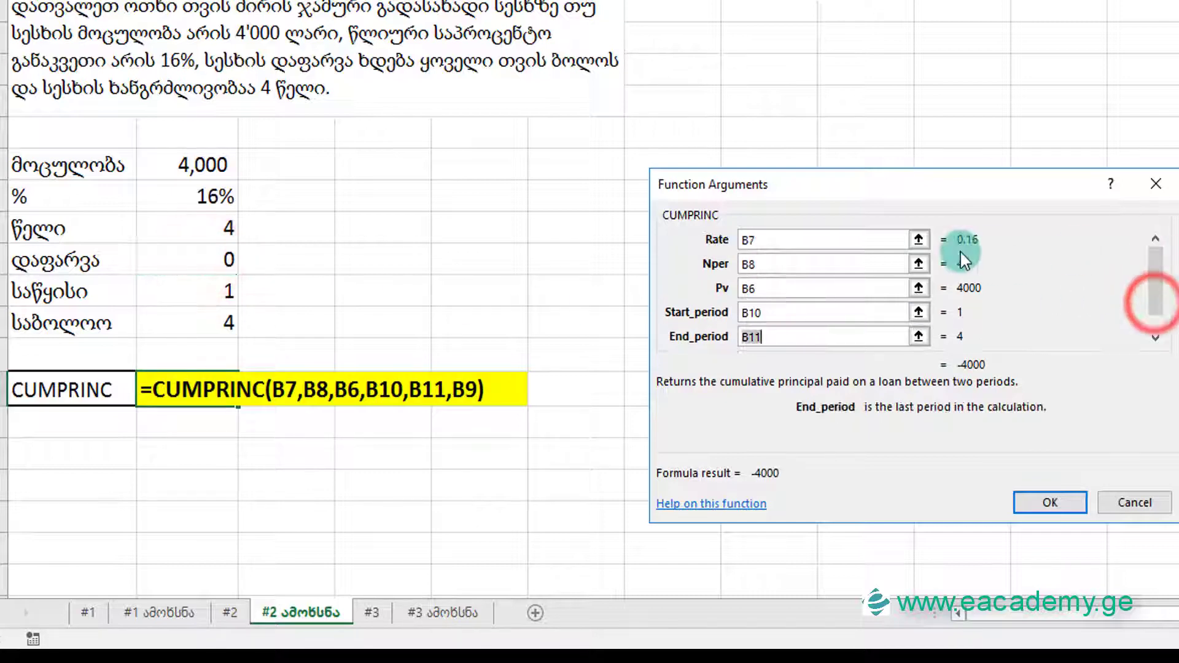
Change Rate to B7/12 and Nper to B8*12 and confirm, so B13 shows -244.956
left_click(794, 233)
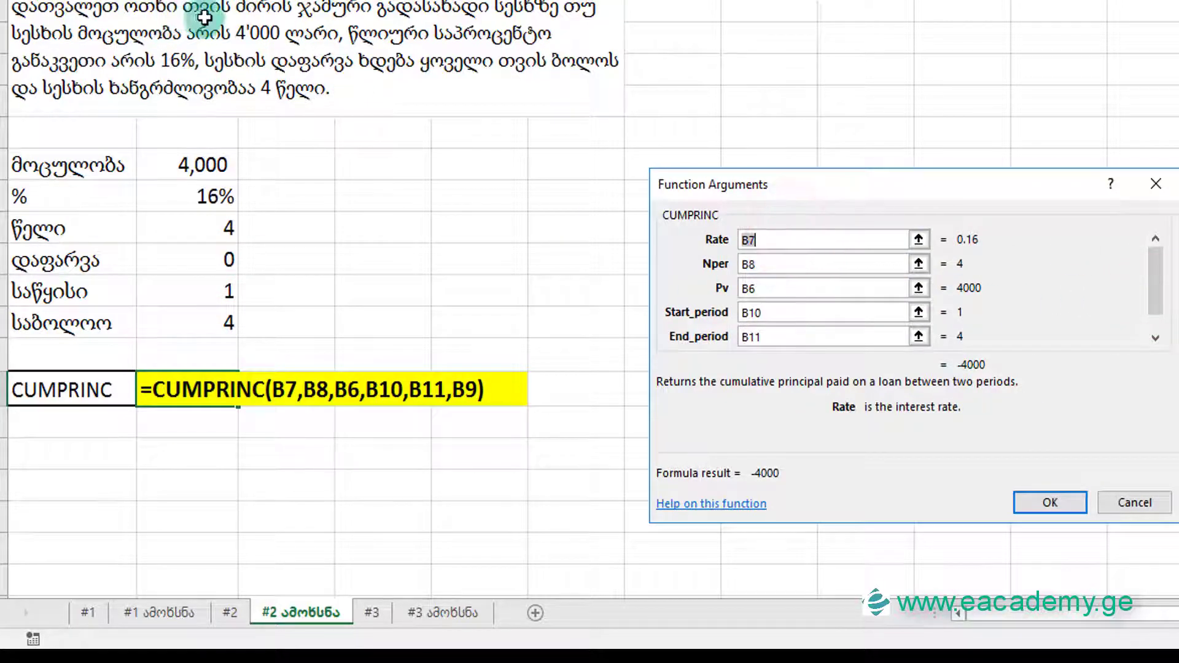
left_click(787, 244)
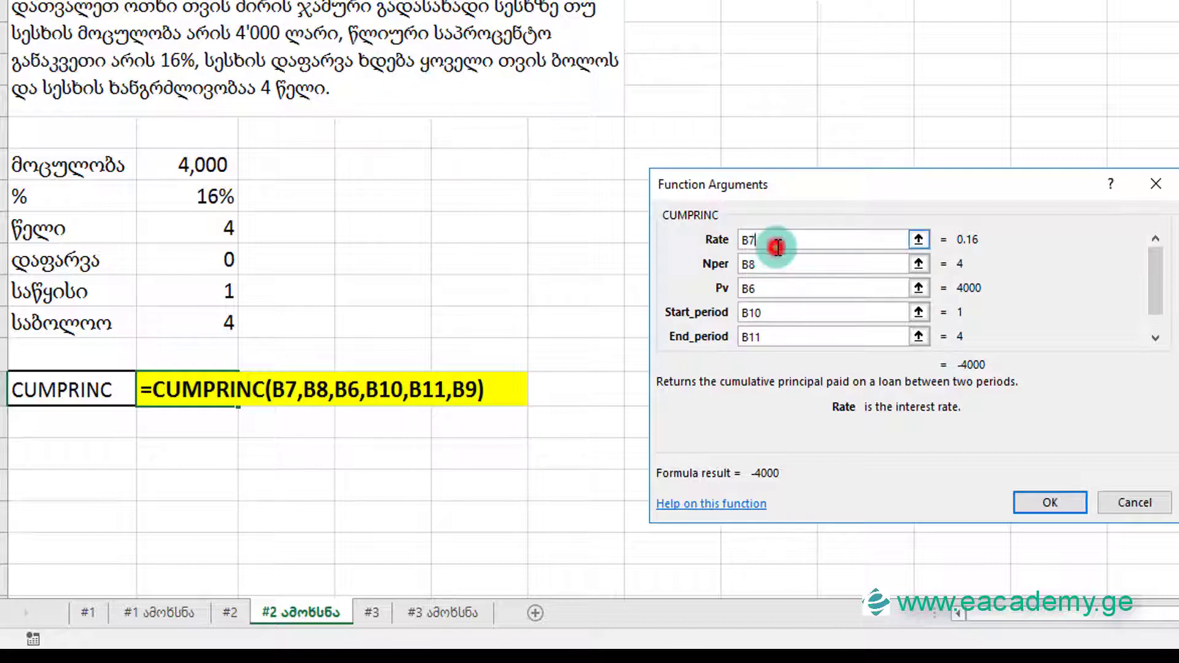
type("/12")
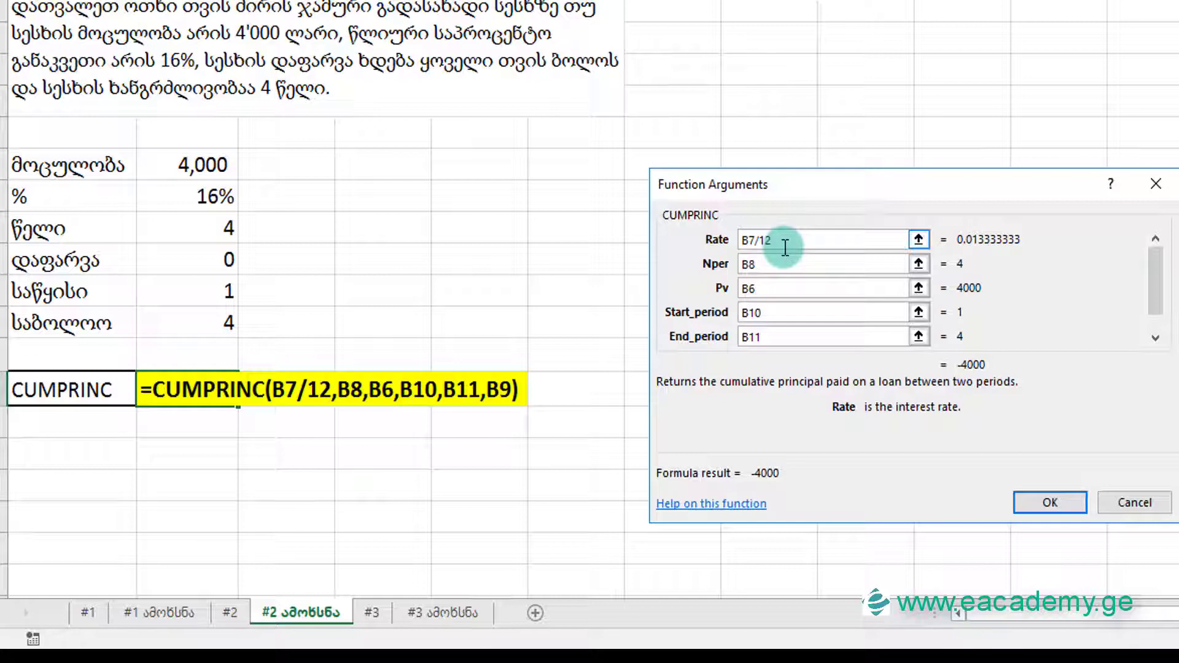
key("Tab")
left_click(782, 263)
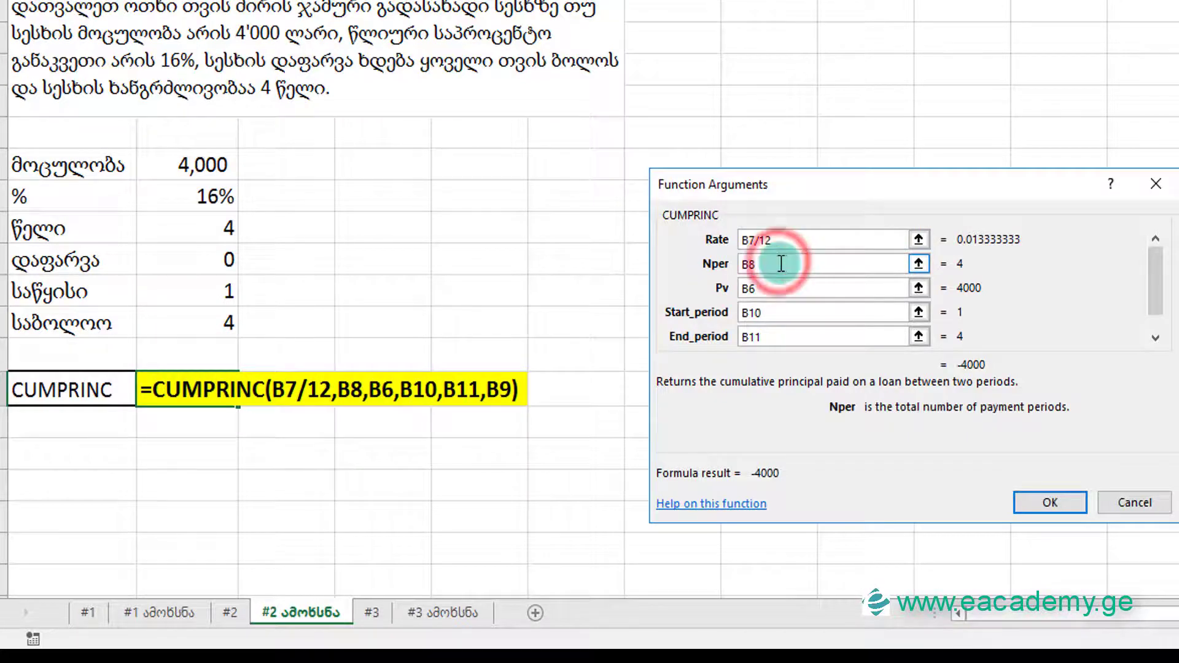
type("*12")
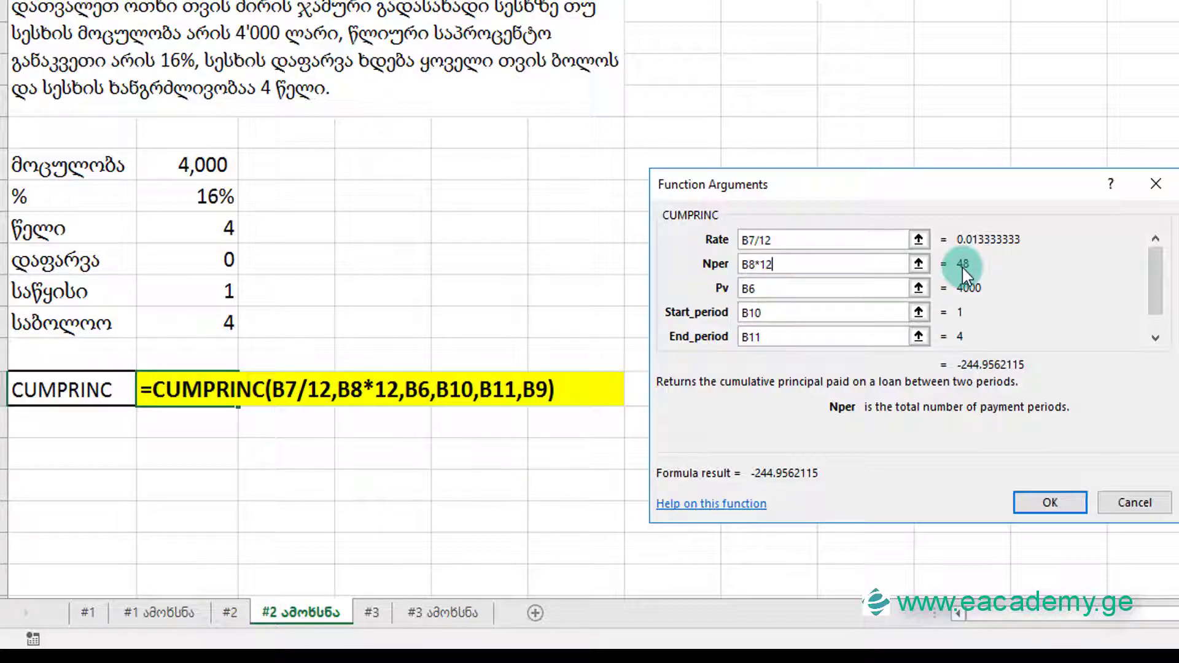
key("Return")
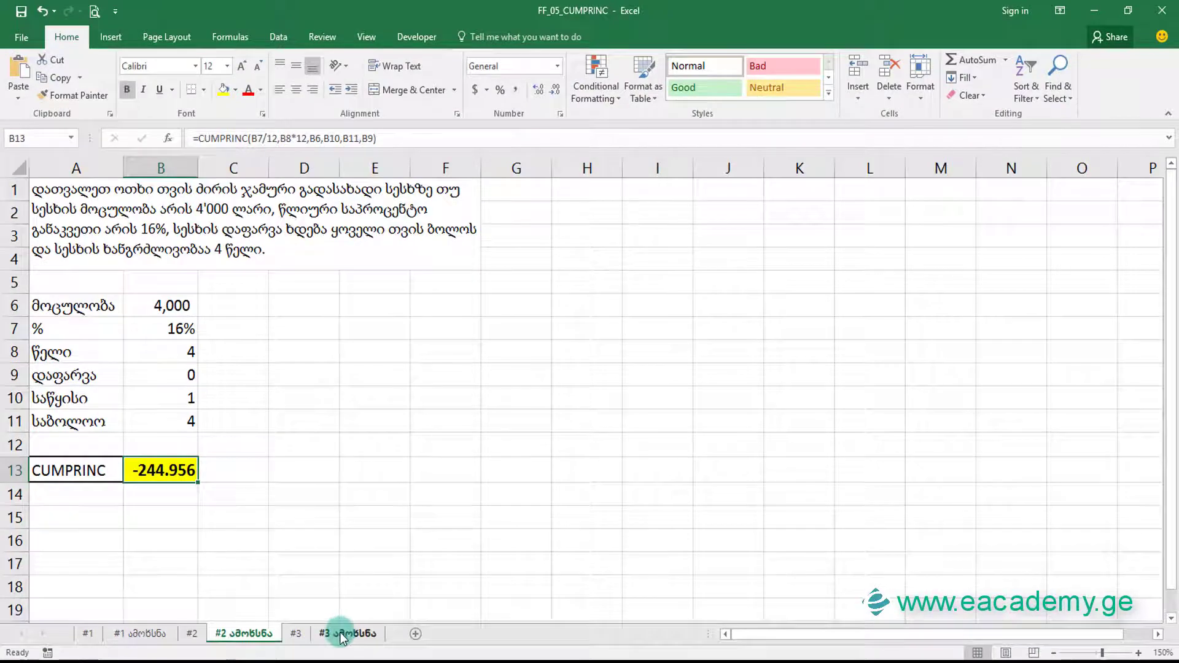
On sheet #3 ამოხსნა, start a CUMPRINC formula in B13 and open its arguments
left_click(342, 635)
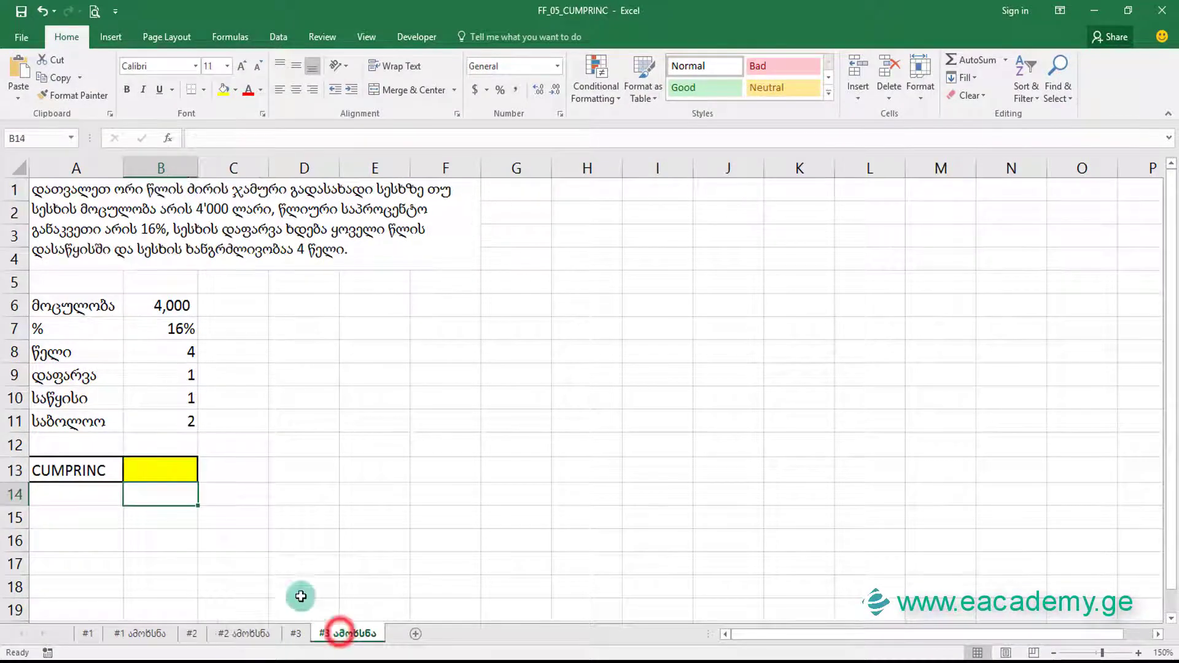
left_click(163, 465)
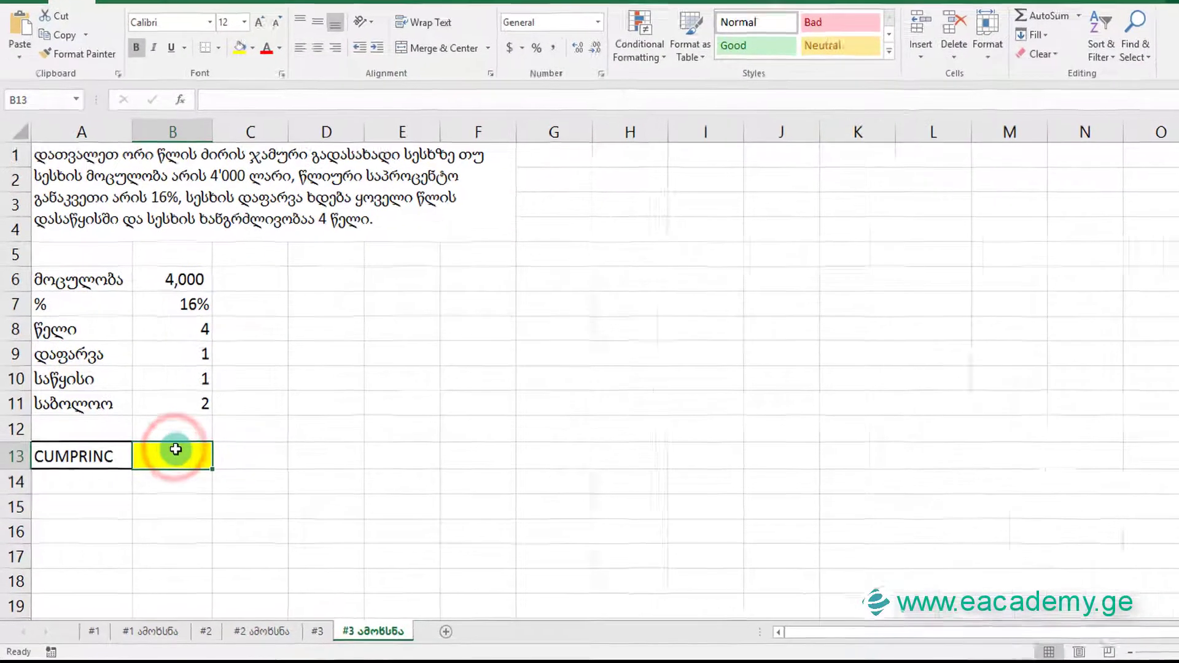
type("=CUM")
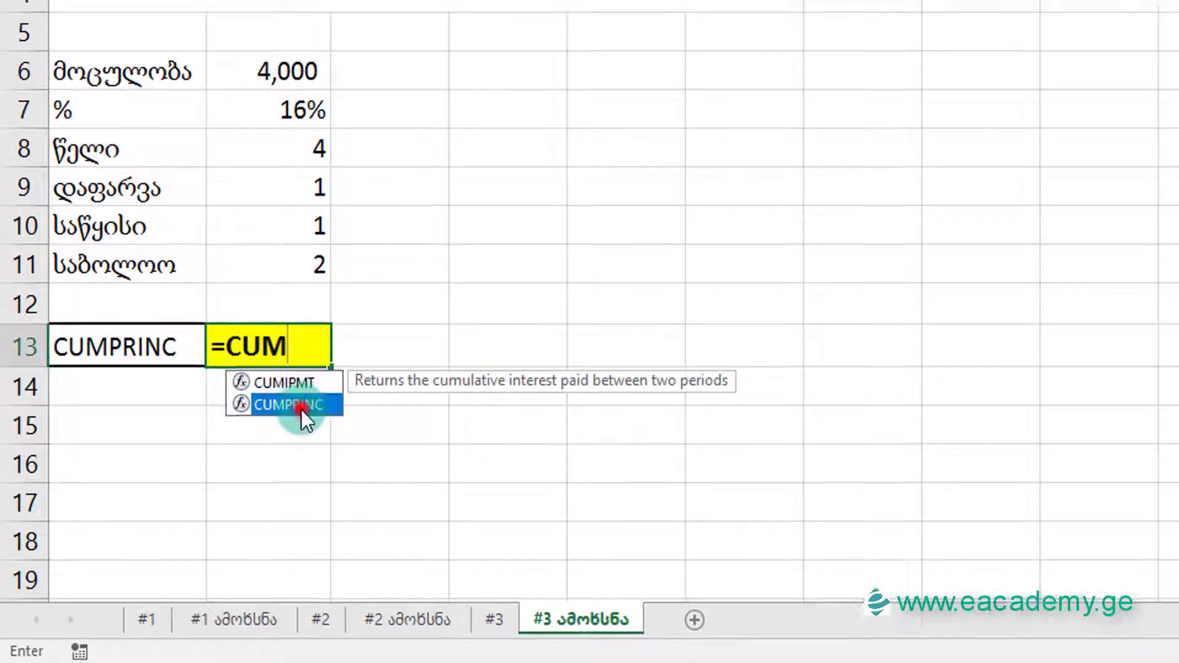
double_click(301, 403)
left_click(279, 62)
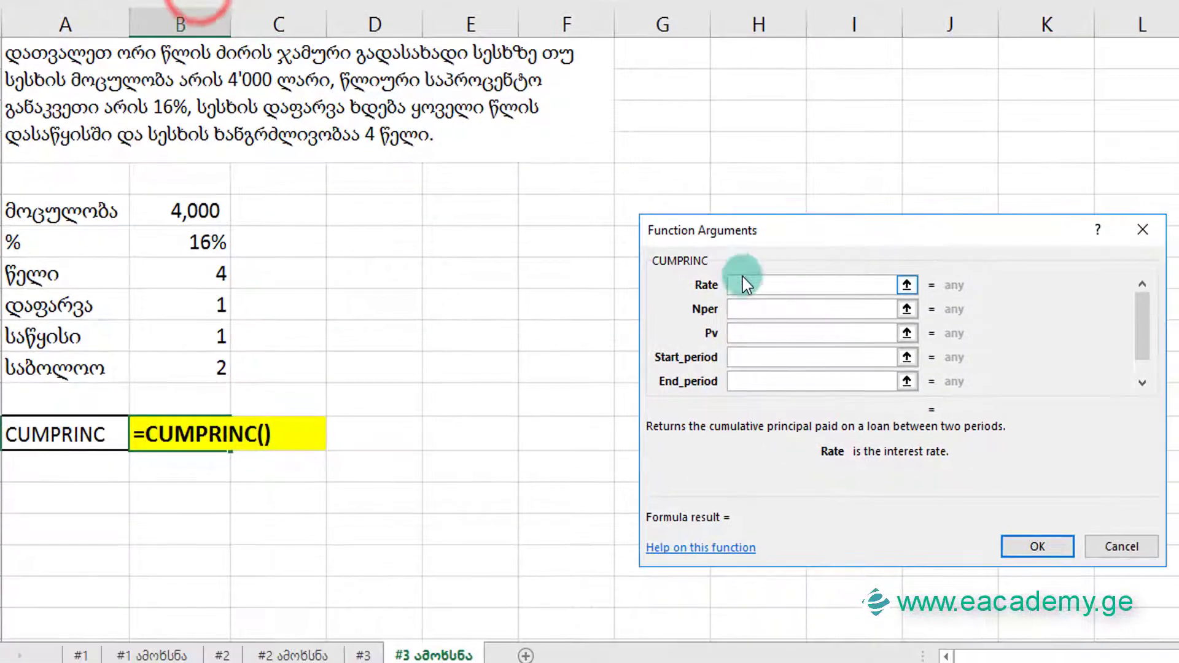
Fill Rate B7, Nper B8, Pv B6, Start_period B10 and End_period B11
left_click(187, 240)
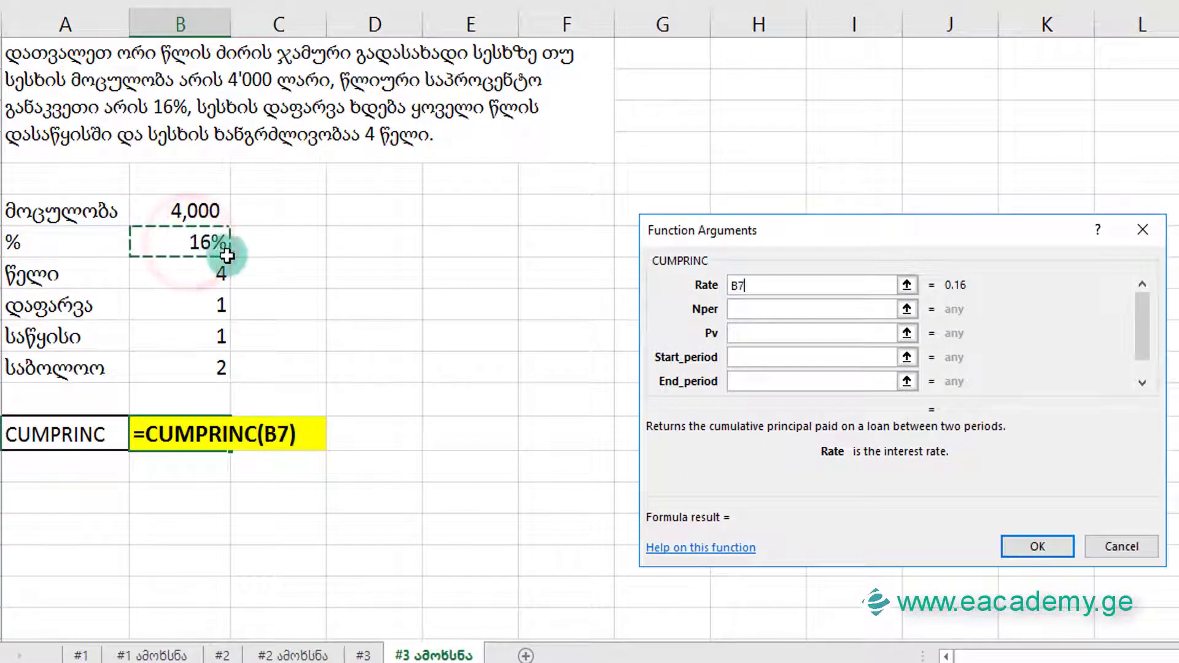
left_click(743, 310)
left_click(207, 275)
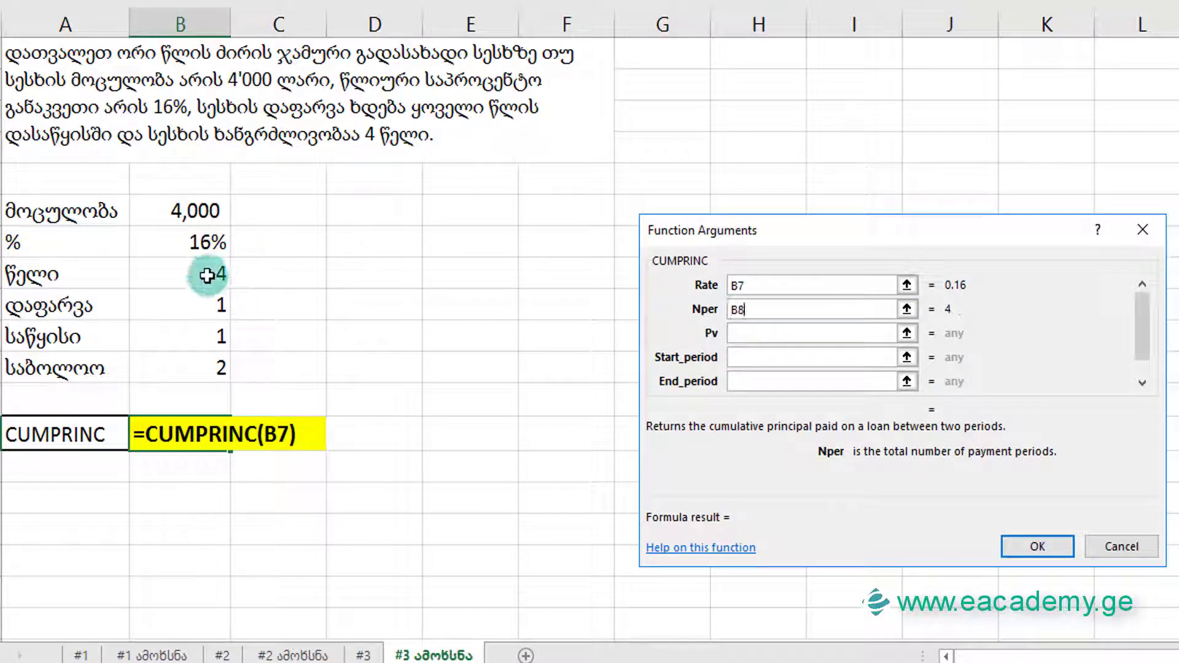
key("Tab")
left_click(194, 212)
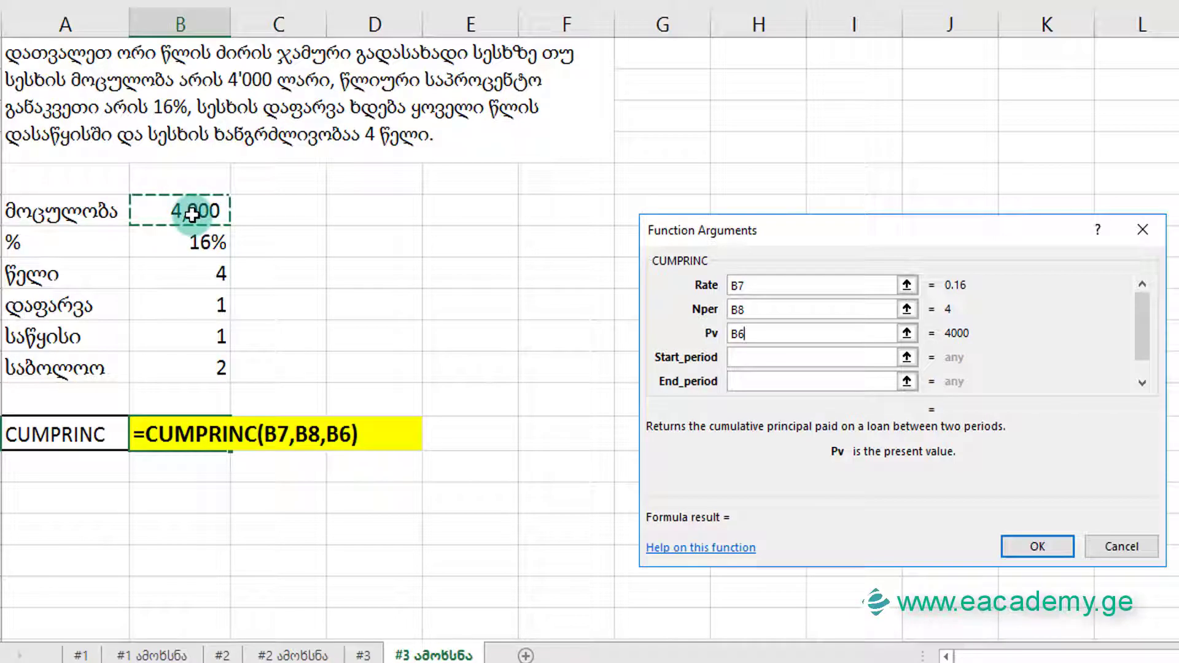
key("Tab")
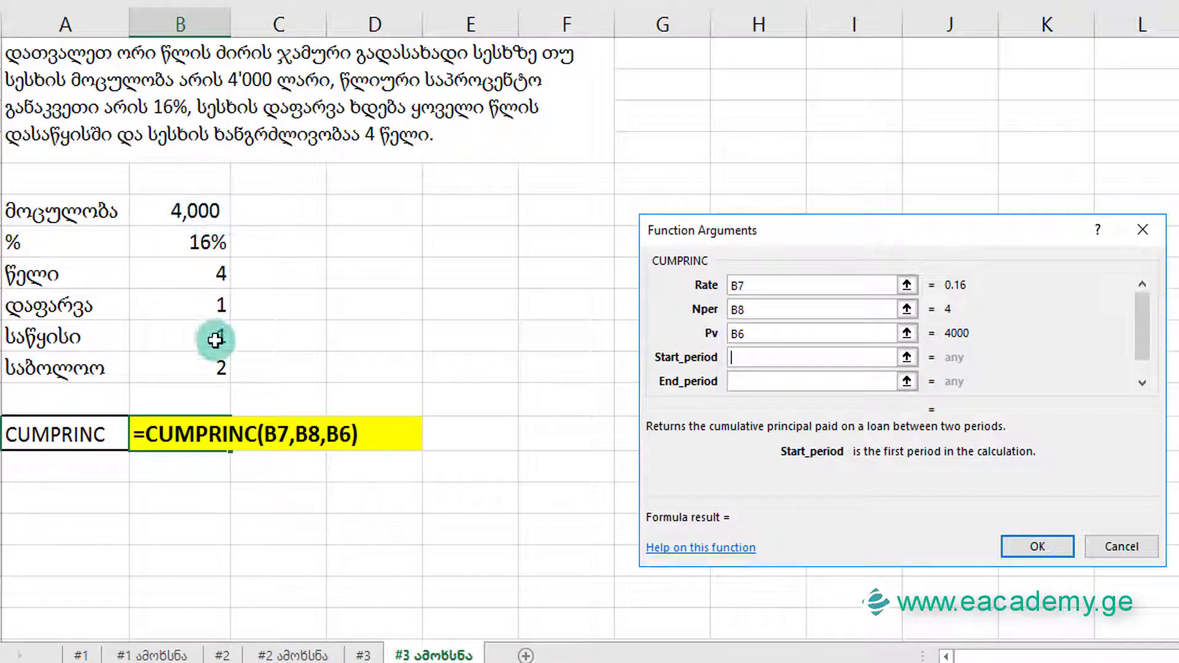
left_click(215, 339)
key("Tab")
left_click(215, 368)
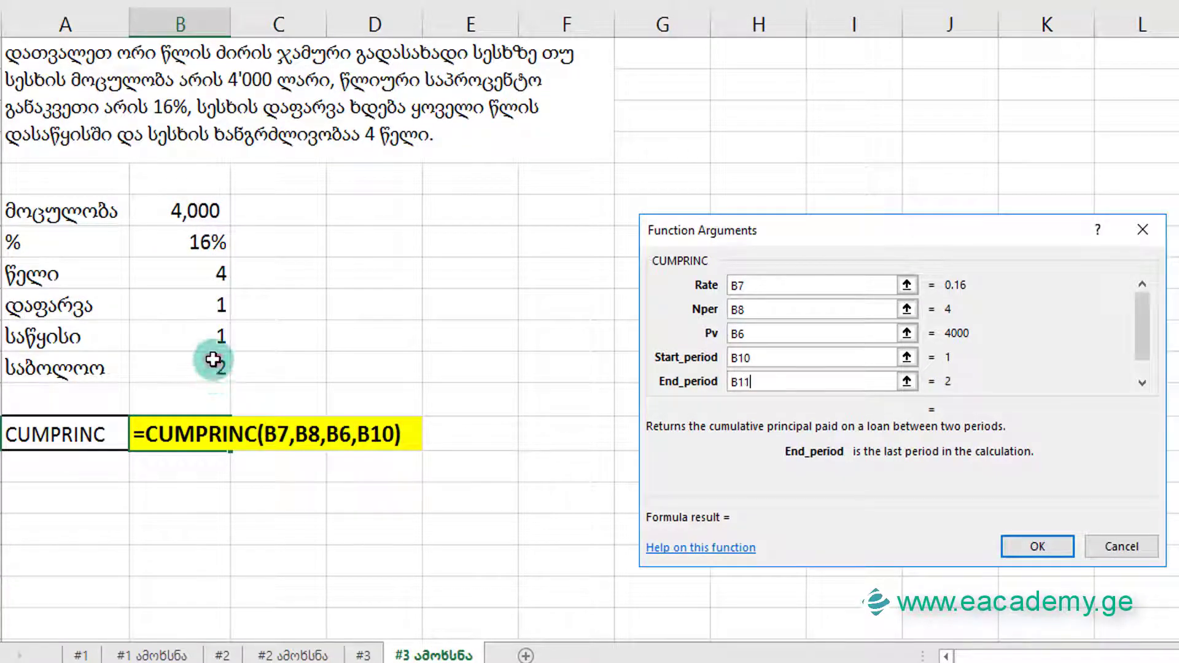
Set Type to B9 and confirm the formula, returning -2021.83
left_click(1143, 382)
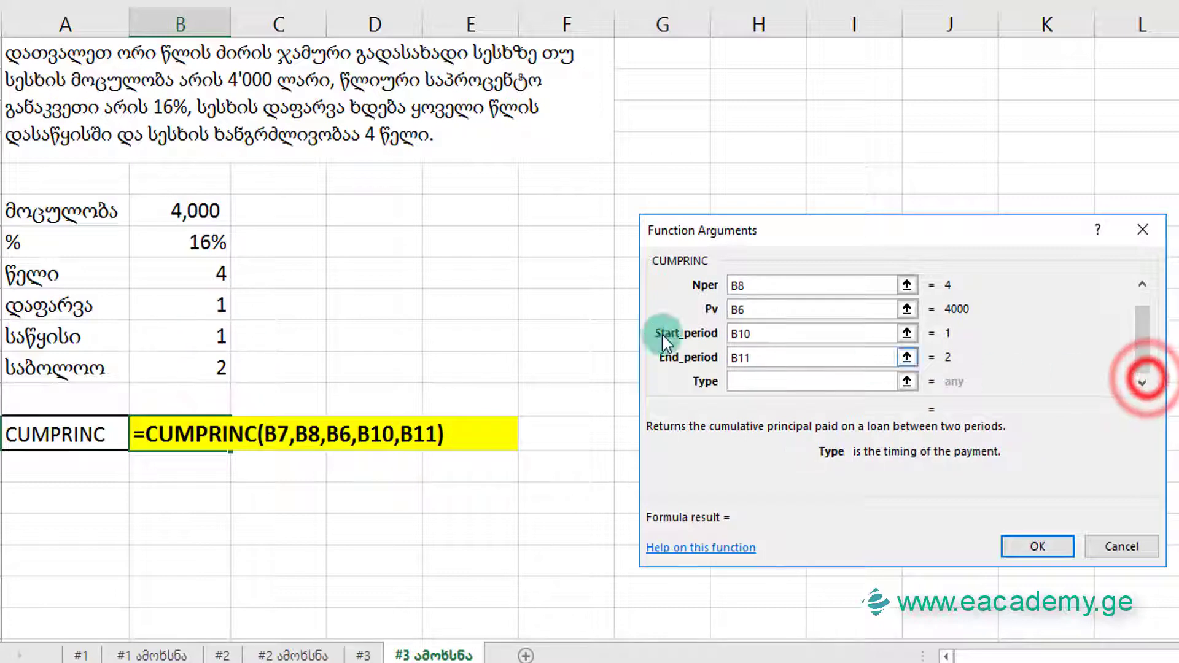
left_click(769, 381)
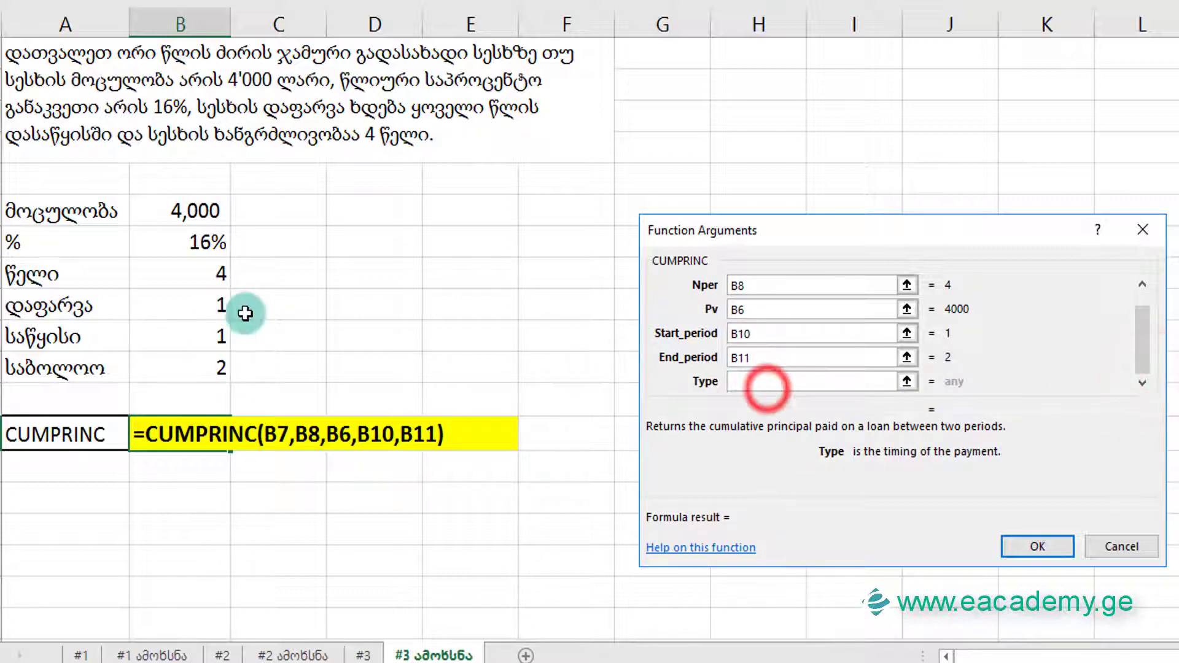
left_click(210, 306)
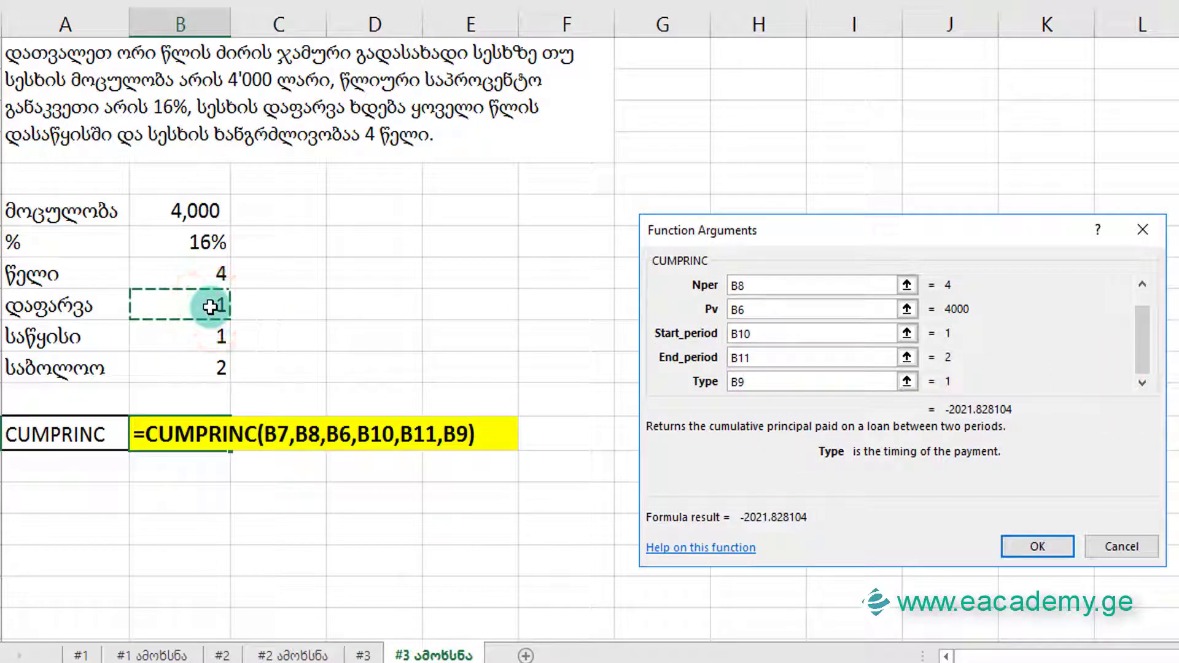
key("Return")
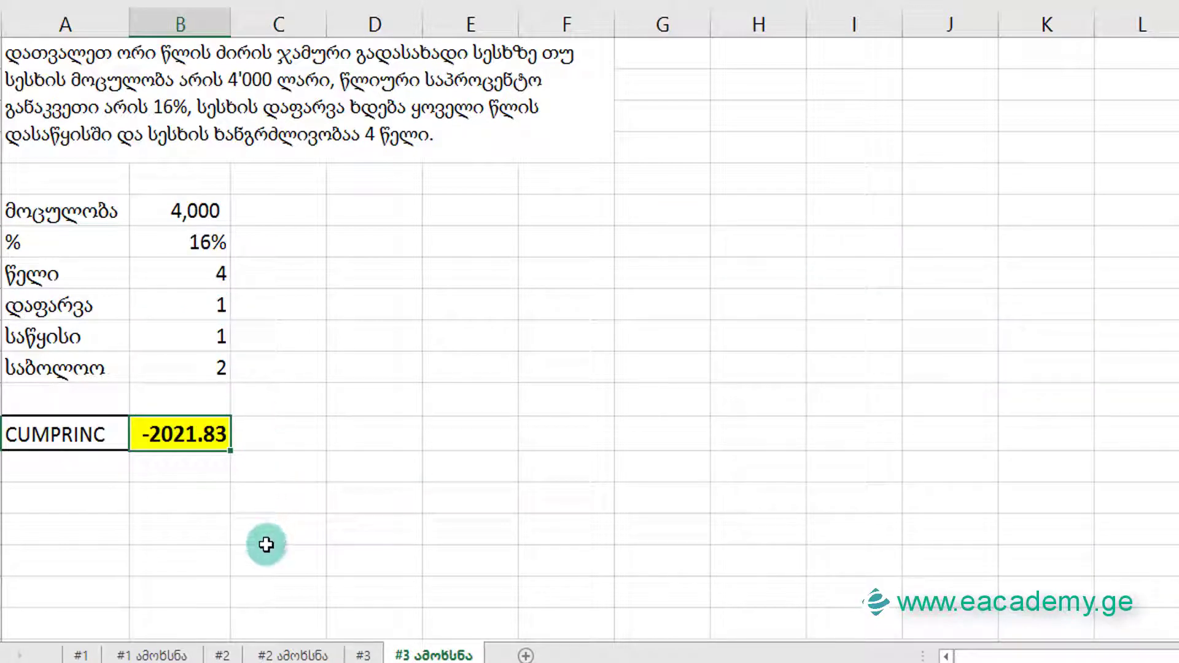
left_click(442, 544)
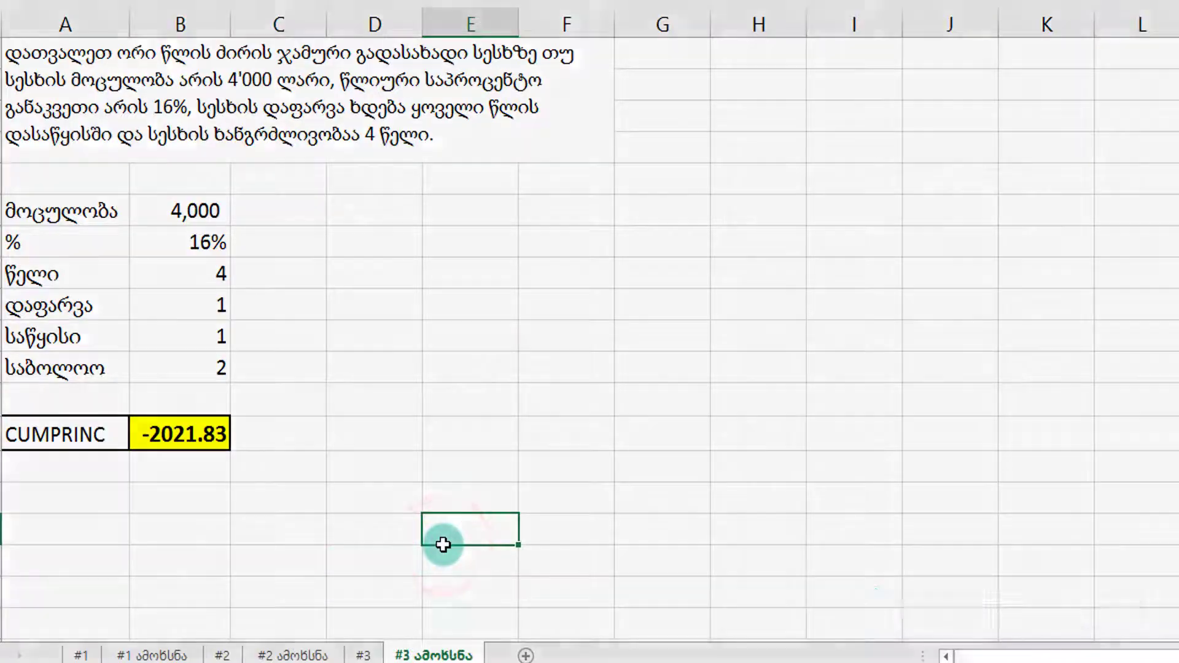